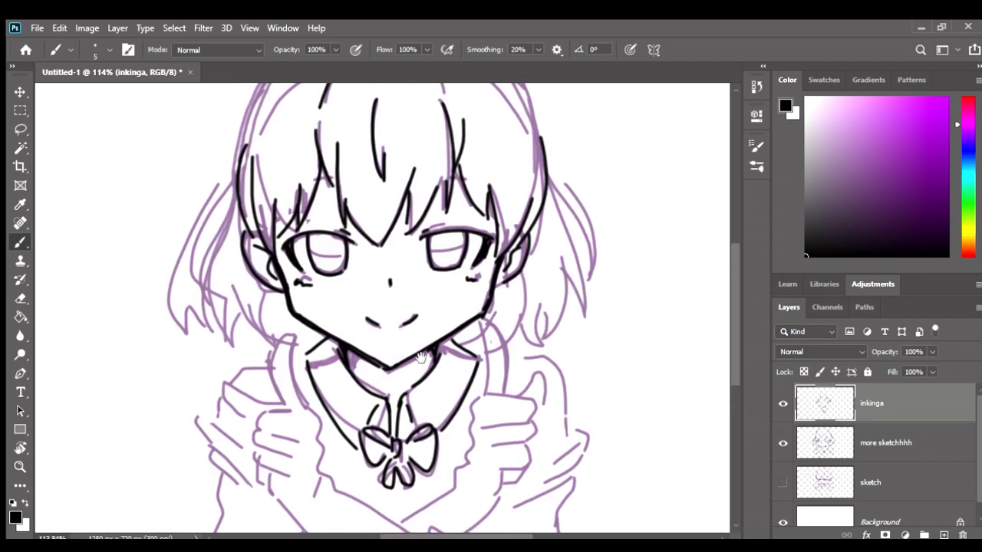
Ink the outline of the left thumb, undoing the extended knuckle line
scroll(239, 373, "up", 2)
scroll(239, 372, "up", 1)
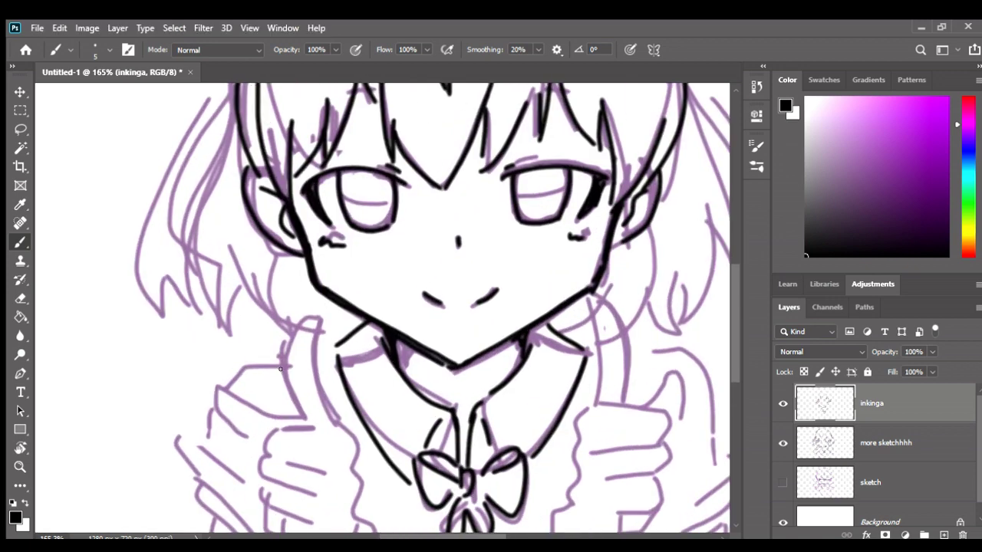
mouse_move(301, 418)
left_mouse_down()
mouse_move(306, 307)
mouse_move(319, 315)
mouse_move(334, 421)
mouse_move(327, 328)
mouse_move(339, 361)
left_mouse_up()
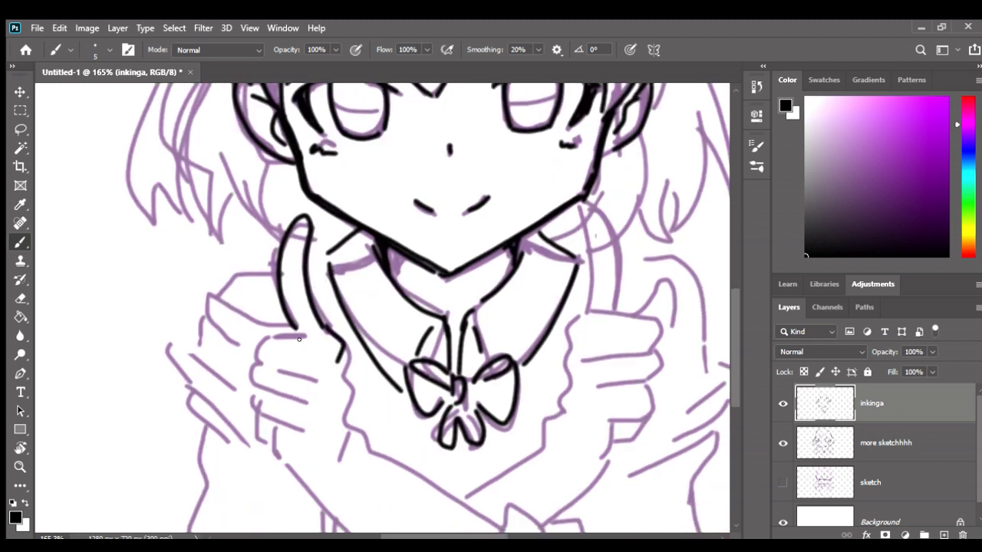
mouse_move(269, 336)
left_mouse_down()
mouse_move(256, 347)
mouse_move(263, 365)
mouse_move(312, 369)
mouse_move(343, 396)
mouse_move(338, 432)
left_mouse_up()
key("ctrl+z")
Ink the fist's right edge and bottom, undoing misplaced strokes
mouse_move(259, 367)
left_mouse_down()
mouse_move(270, 396)
mouse_move(314, 402)
mouse_move(260, 414)
mouse_move(319, 435)
left_mouse_up()
mouse_move(300, 385)
left_mouse_down()
mouse_move(288, 313)
mouse_move(243, 349)
mouse_move(252, 371)
left_mouse_up()
key("ctrl+z")
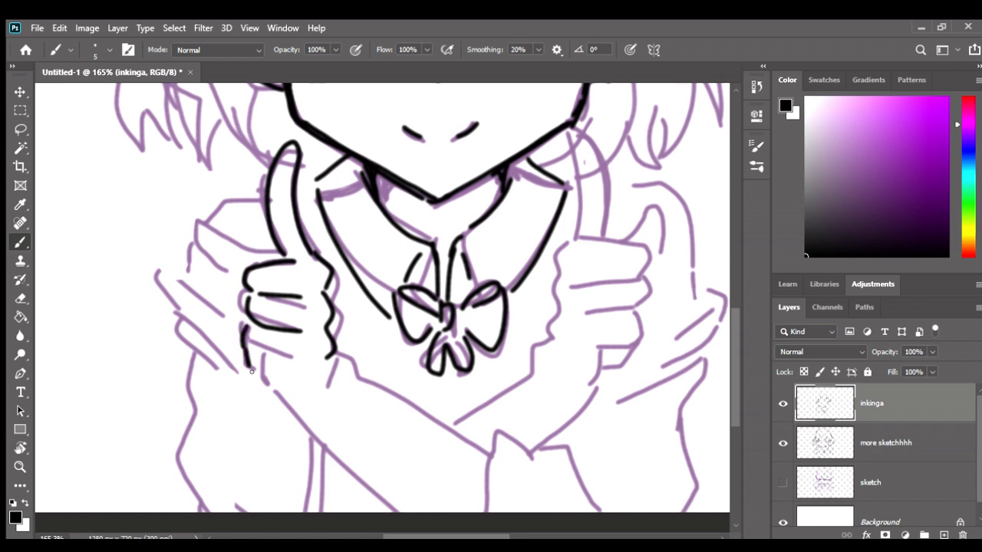
mouse_move(305, 355)
left_mouse_down()
mouse_move(258, 351)
mouse_move(285, 403)
left_mouse_up()
mouse_move(273, 363)
left_mouse_down()
mouse_move(290, 381)
mouse_move(269, 379)
mouse_move(283, 404)
mouse_move(265, 373)
left_mouse_up()
key("ctrl+z")
key("ctrl+z")
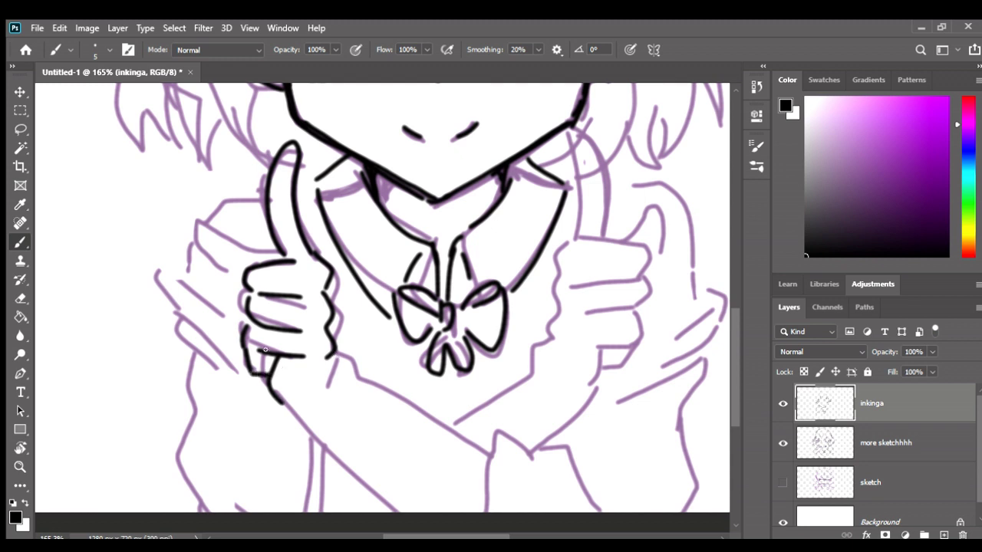
Erase stray ink and leftover stubs around the bottom of the fist
key("e")
mouse_move(243, 337)
left_mouse_down()
mouse_move(265, 375)
mouse_move(297, 357)
mouse_move(267, 374)
mouse_move(278, 402)
left_mouse_up()
mouse_move(306, 330)
left_mouse_down()
mouse_move(272, 328)
mouse_move(244, 303)
left_mouse_up()
key("b")
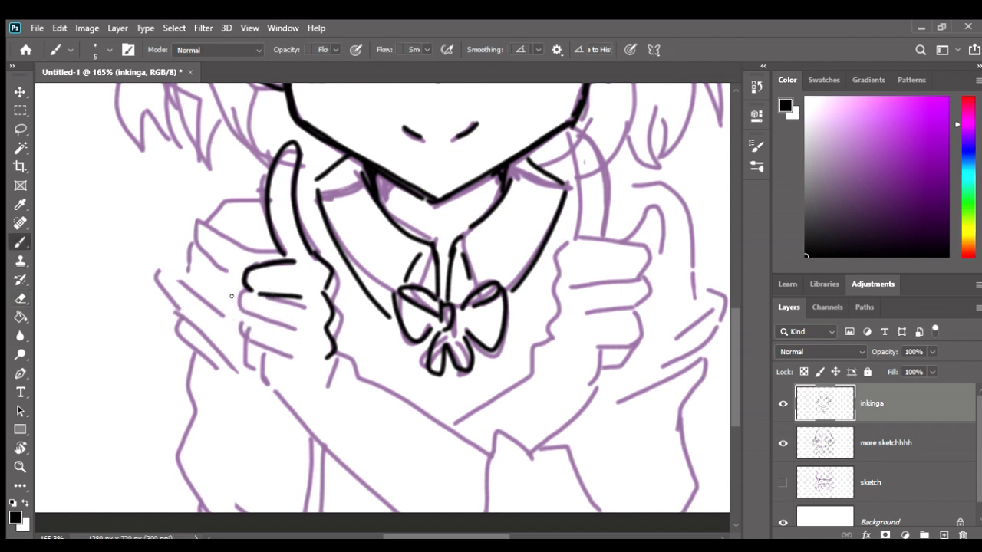
Ink the fist's left edge, its right-edge curve and a forearm line
mouse_move(243, 289)
left_mouse_down()
mouse_move(239, 310)
mouse_move(295, 326)
mouse_move(245, 348)
mouse_move(296, 356)
mouse_move(250, 371)
mouse_move(314, 414)
left_mouse_up()
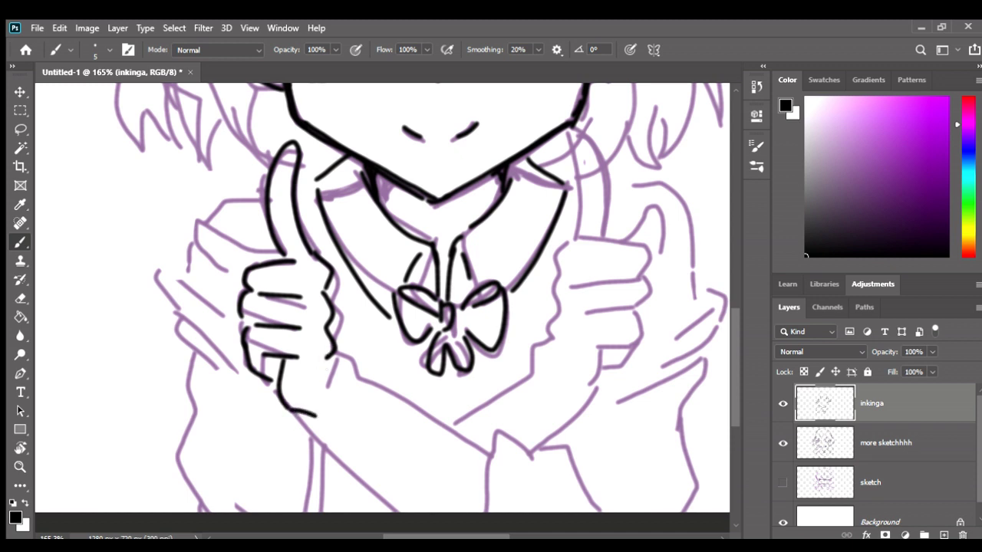
mouse_move(328, 355)
left_mouse_down()
mouse_move(338, 380)
mouse_move(368, 392)
left_mouse_up()
key("ctrl+z")
left_click_drag(330, 356, 448, 418)
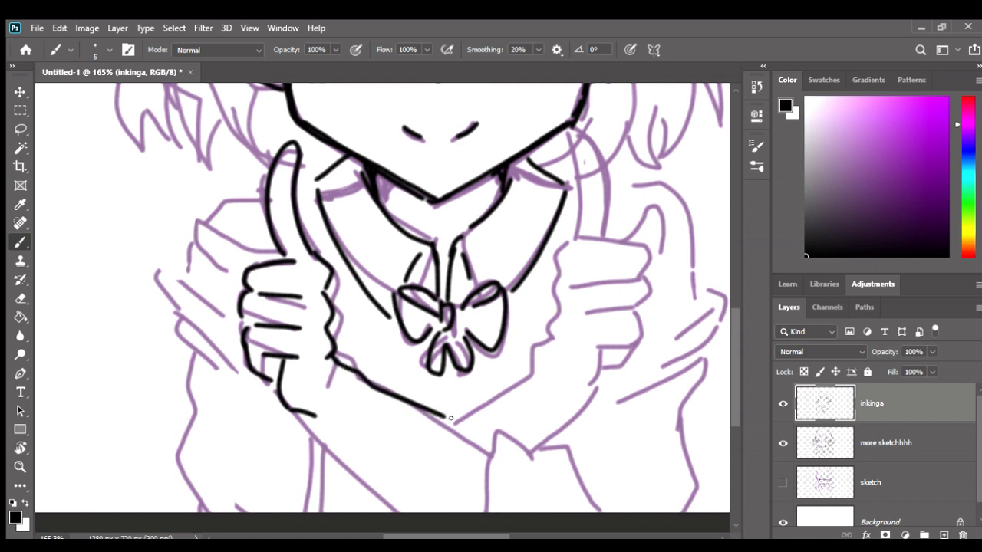
left_click_drag(311, 415, 405, 473)
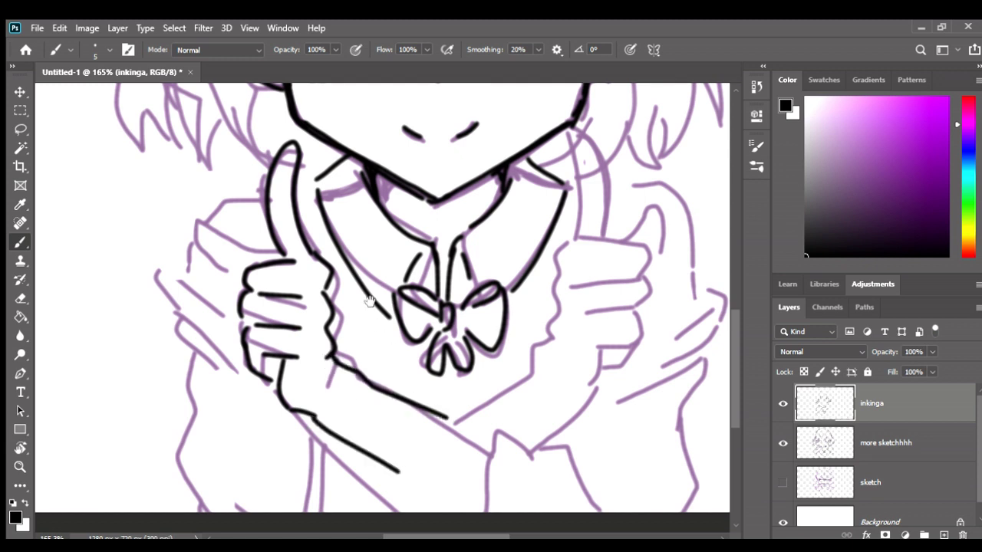
left_click_drag(333, 392, 298, 298)
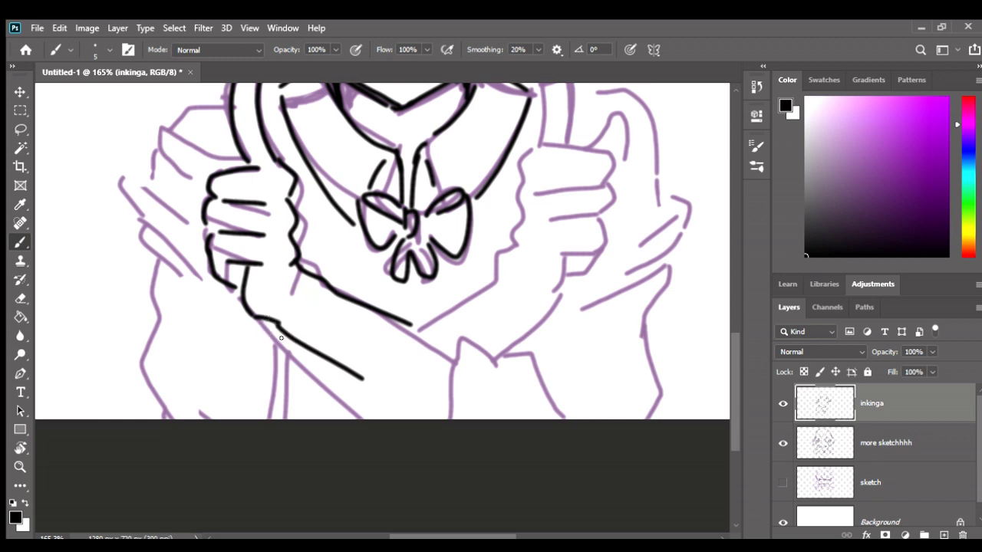
Redraw the forearm as a shorter line running from the left fist
key("ctrl+z")
key("ctrl+z")
mouse_move(355, 437)
left_mouse_down()
mouse_move(272, 322)
mouse_move(359, 419)
left_mouse_up()
key("ctrl+z")
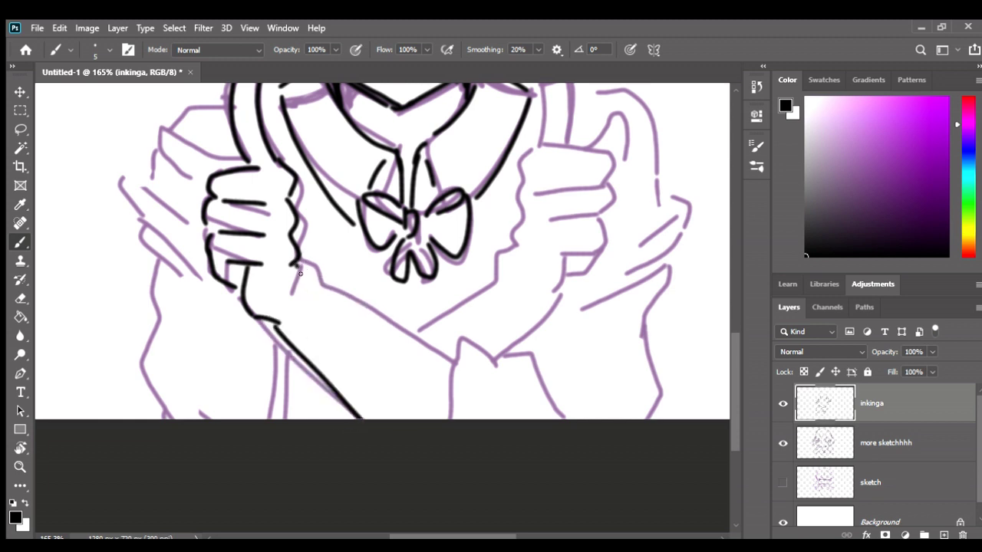
mouse_move(300, 273)
left_mouse_down()
mouse_move(327, 280)
mouse_move(439, 378)
left_mouse_up()
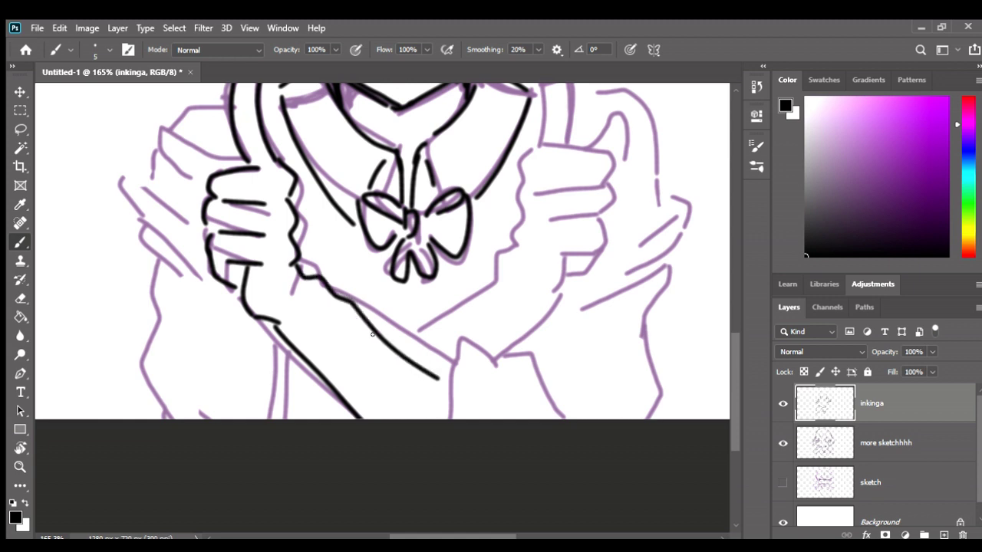
key("ctrl+z")
mouse_move(291, 262)
left_mouse_down()
mouse_move(452, 360)
mouse_move(460, 419)
left_mouse_up()
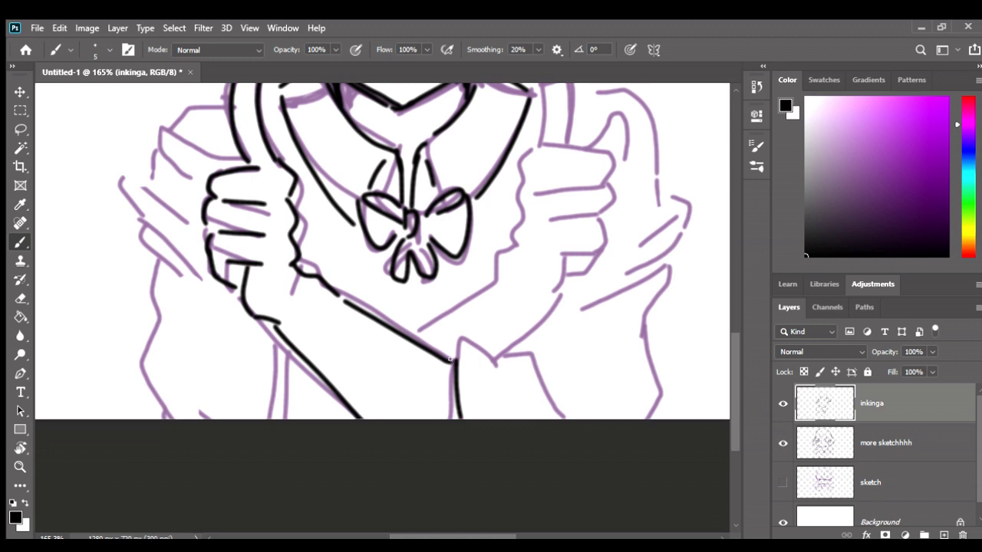
Ink the sleeve cuff's peak and a curled fingertip beside the thumb
mouse_move(451, 359)
left_mouse_down()
mouse_move(463, 341)
mouse_move(514, 349)
mouse_move(499, 374)
mouse_move(537, 381)
mouse_move(563, 416)
left_mouse_up()
scroll(411, 368, "down", 1)
left_click_drag(411, 368, 414, 374)
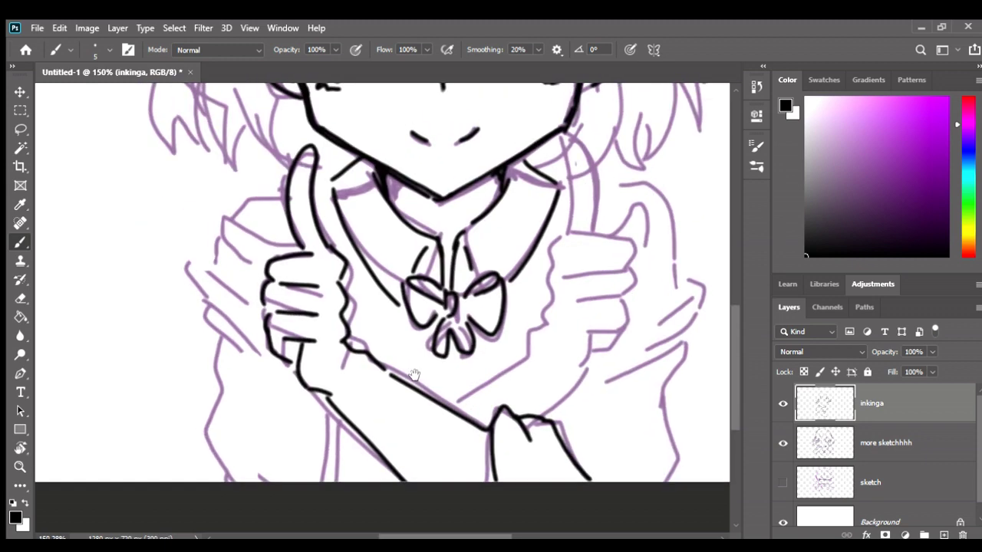
mouse_move(257, 276)
left_mouse_down()
mouse_move(246, 260)
mouse_move(258, 230)
mouse_move(281, 257)
left_mouse_up()
scroll(435, 240, "down", 1)
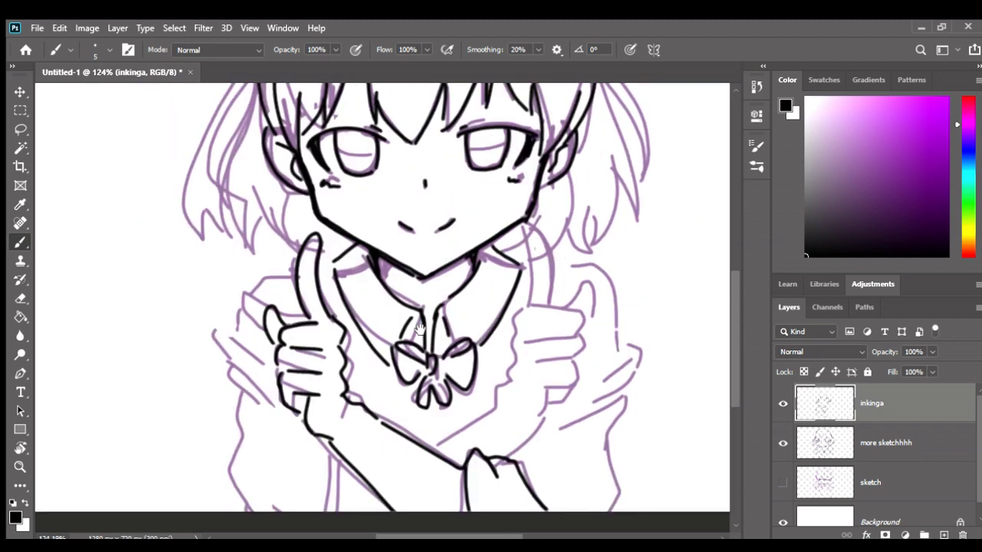
scroll(435, 240, "down", 1)
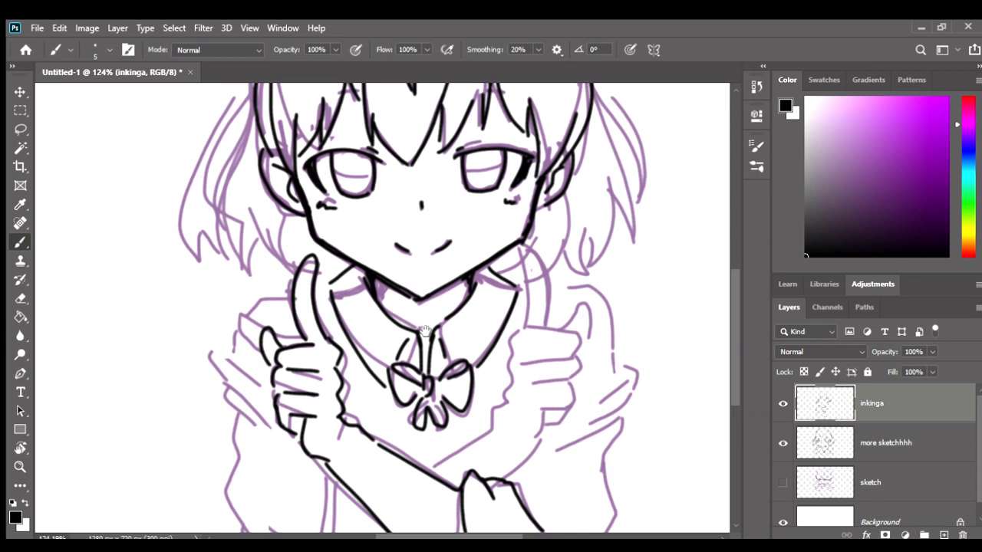
Hide the purple sketch and erase the hooked stroke left of the thumb
left_click(781, 443)
scroll(550, 379, "down", 1)
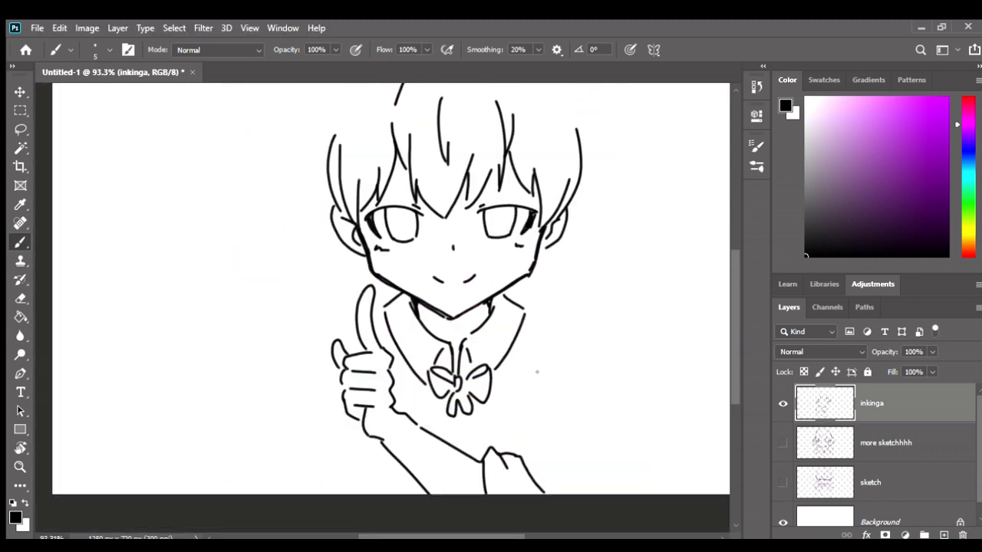
scroll(324, 406, "up", 1)
scroll(320, 401, "up", 1)
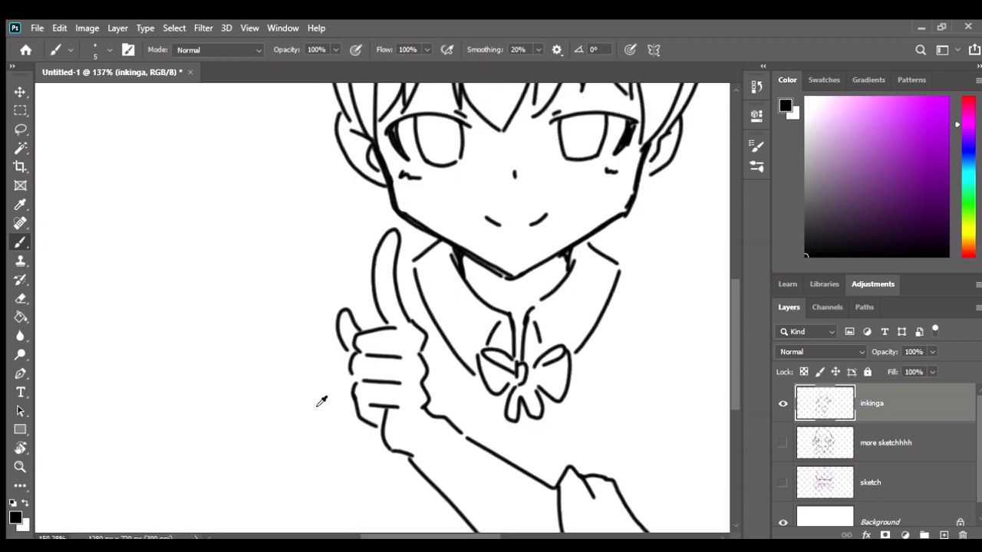
key("e")
mouse_move(350, 308)
left_mouse_down()
mouse_move(337, 340)
mouse_move(355, 311)
mouse_move(363, 317)
left_mouse_up()
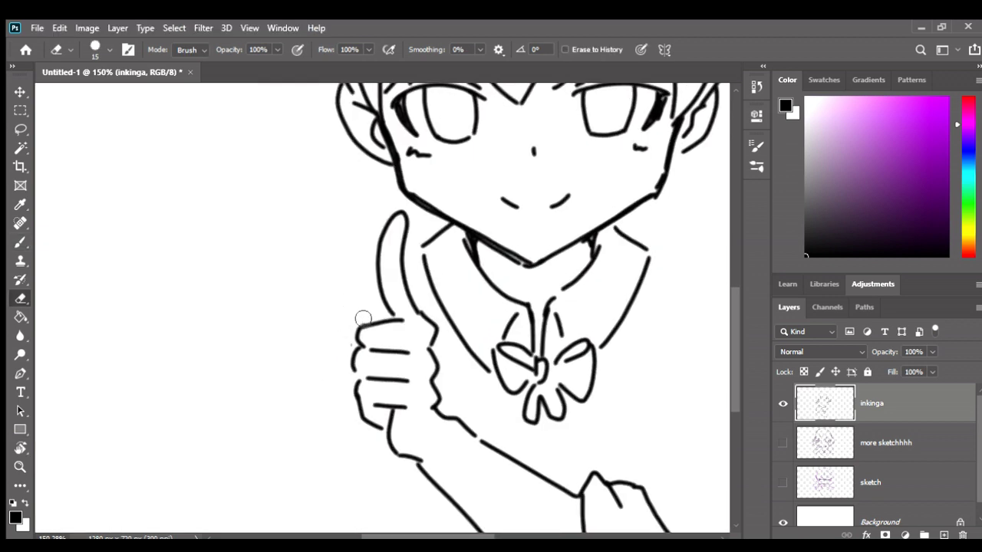
Redraw the curled finger beside the thumb, then show the sketch layer again
key("b")
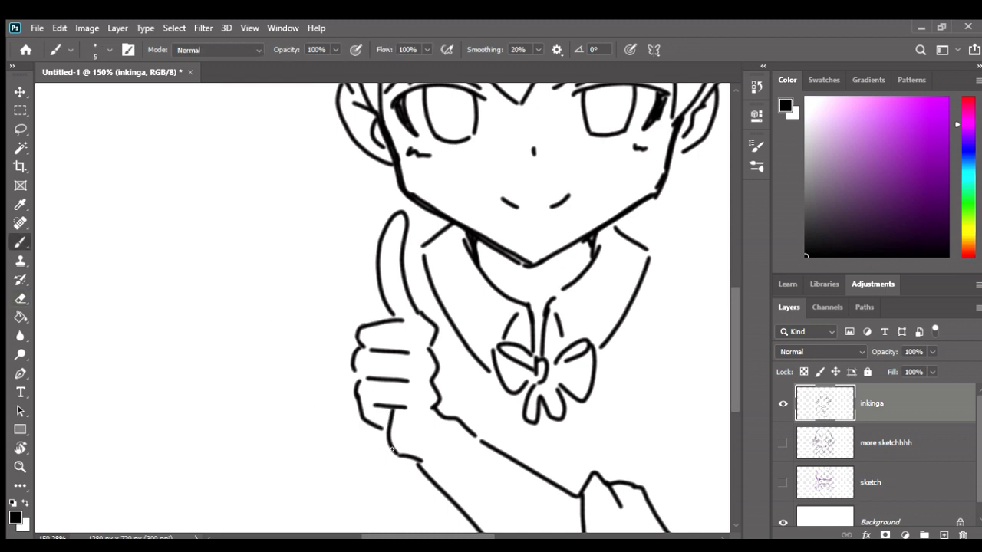
mouse_move(396, 454)
left_mouse_down()
mouse_move(337, 423)
mouse_move(309, 346)
mouse_move(310, 311)
mouse_move(345, 354)
left_mouse_up()
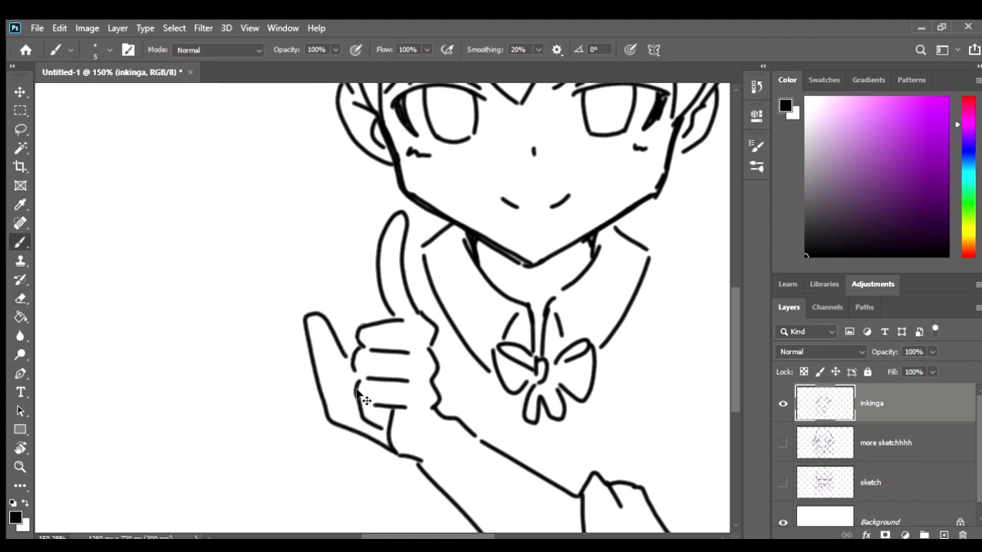
key("ctrl+z")
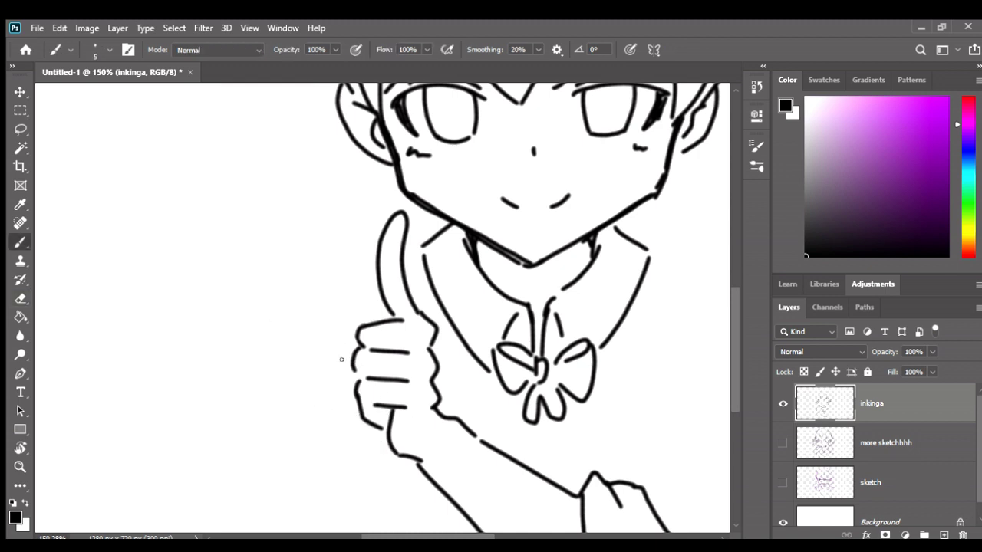
mouse_move(356, 335)
left_mouse_down()
mouse_move(337, 317)
mouse_move(327, 328)
mouse_move(346, 361)
left_mouse_up()
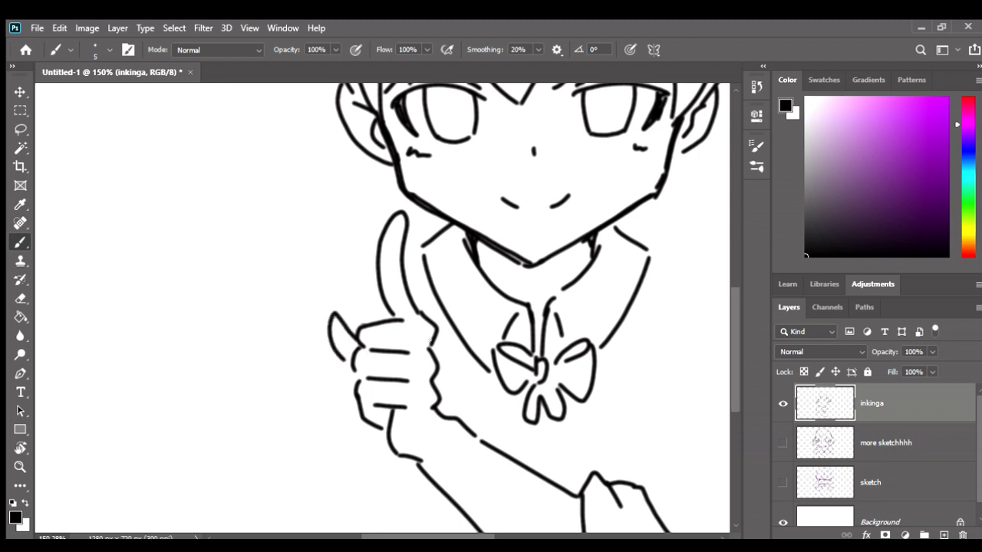
scroll(470, 329, "down", 3)
scroll(412, 381, "up", 1)
scroll(412, 381, "up", 2)
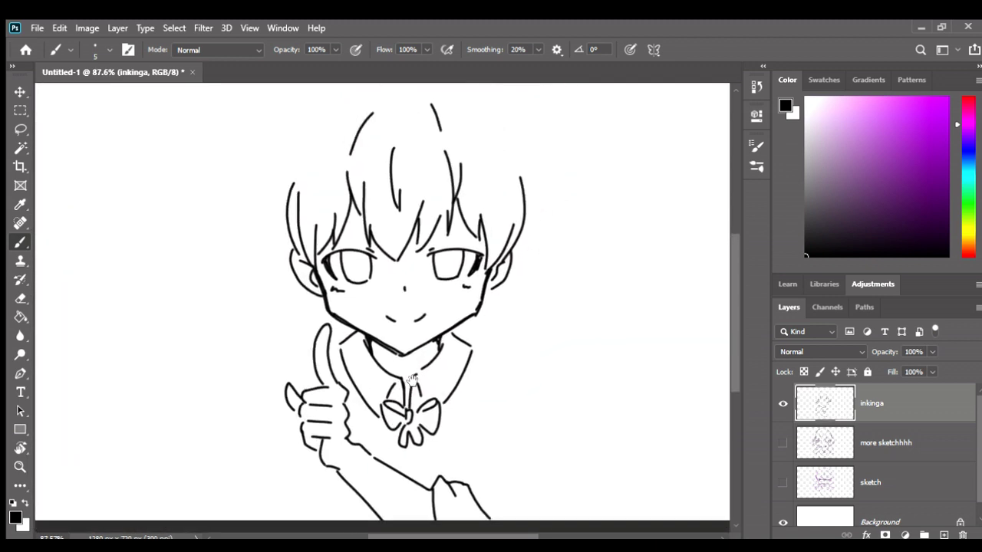
left_click(783, 442)
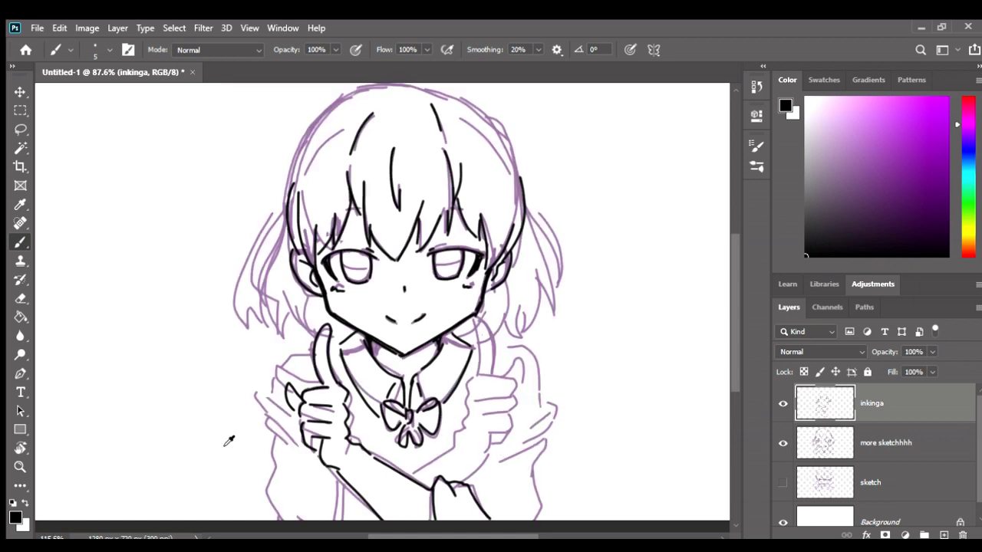
Erase the stroke left of the thumb and redraw the left hand's edge
scroll(230, 441, "up", 1)
scroll(230, 441, "up", 1)
key("e")
left_click_drag(332, 354, 337, 383)
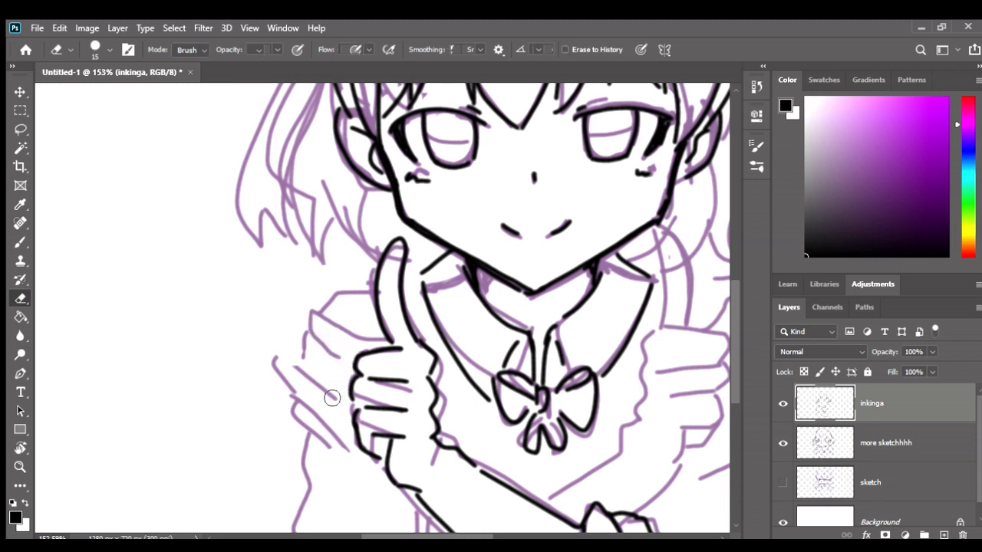
key("b")
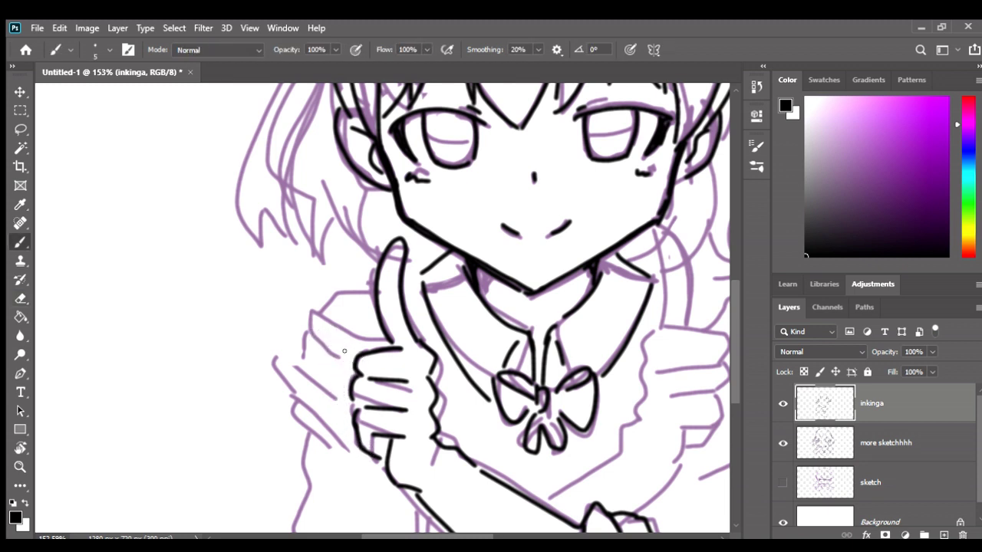
left_click_drag(325, 328, 383, 470)
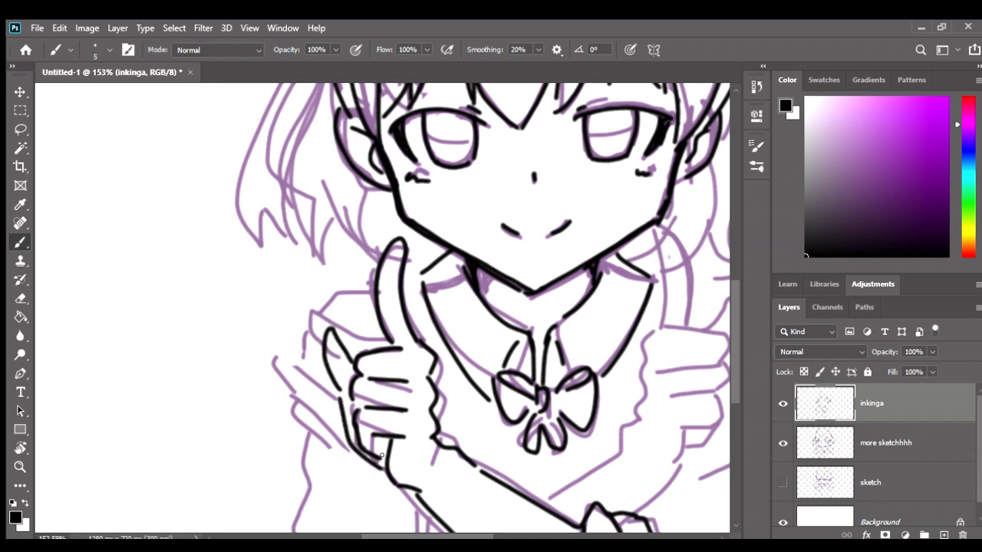
key("ctrl+z")
key("ctrl+z")
mouse_move(357, 355)
left_mouse_down()
mouse_move(344, 314)
mouse_move(332, 347)
mouse_move(349, 387)
left_mouse_up()
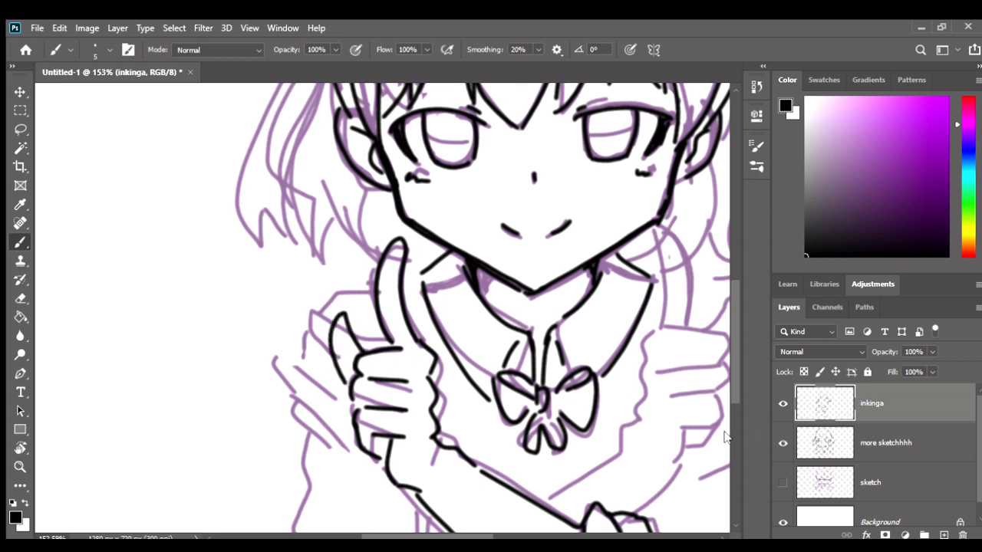
Hide the 'more sketchhhh' layer and pan around to review the lineart alone
left_click(783, 442)
scroll(510, 376, "down", 1)
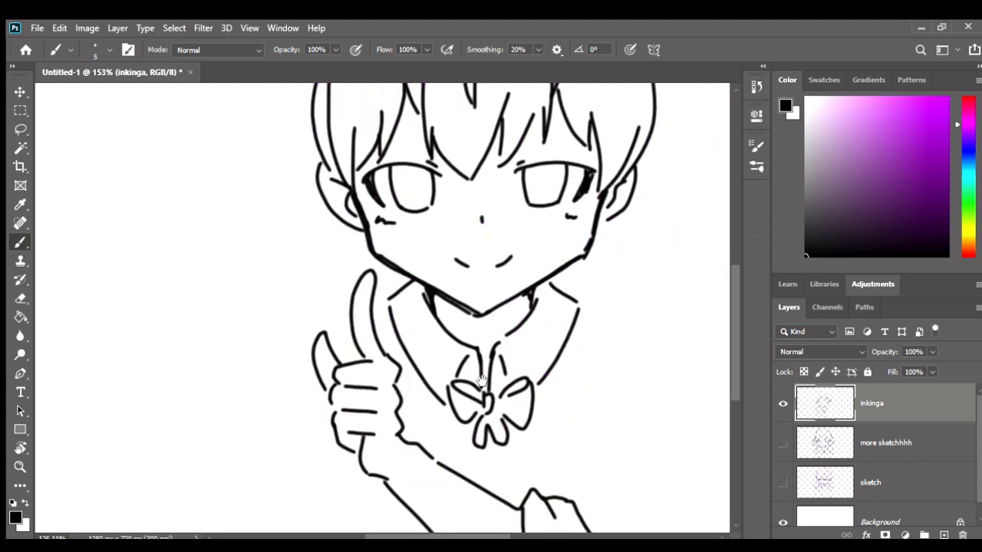
left_click_drag(482, 380, 454, 384)
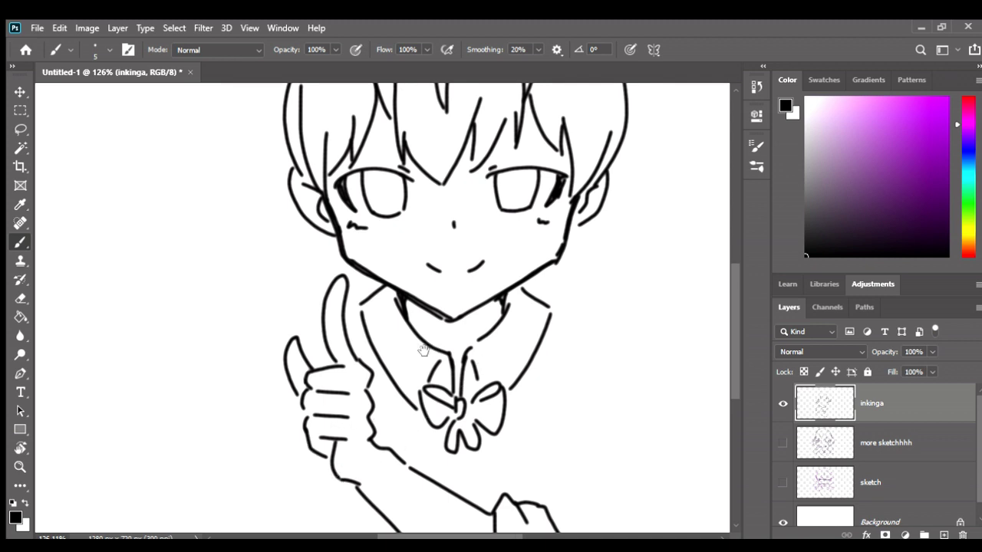
left_click_drag(423, 350, 353, 333)
scroll(364, 419, "down", 2)
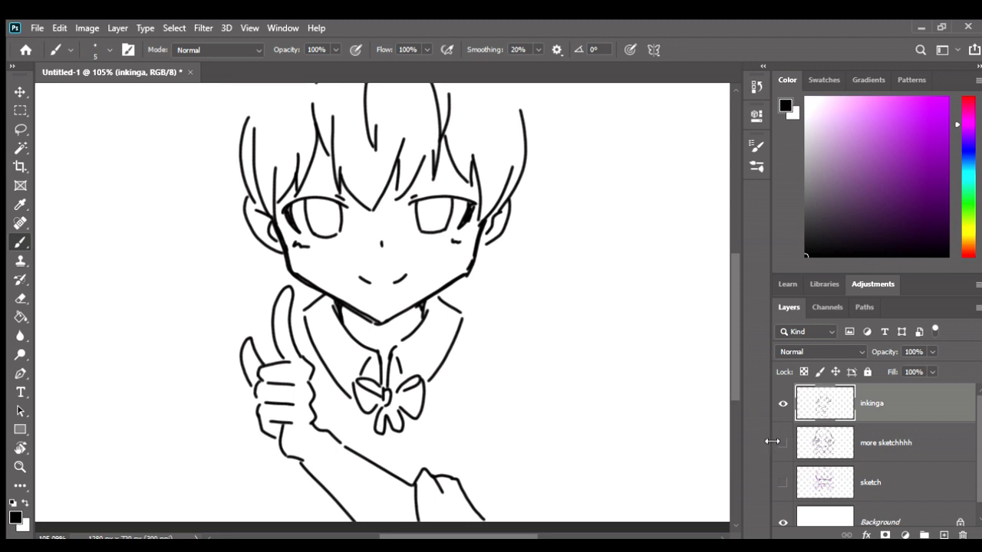
Ink and retry the curves beside the neck and the right thumb
scroll(483, 451, "up", 1)
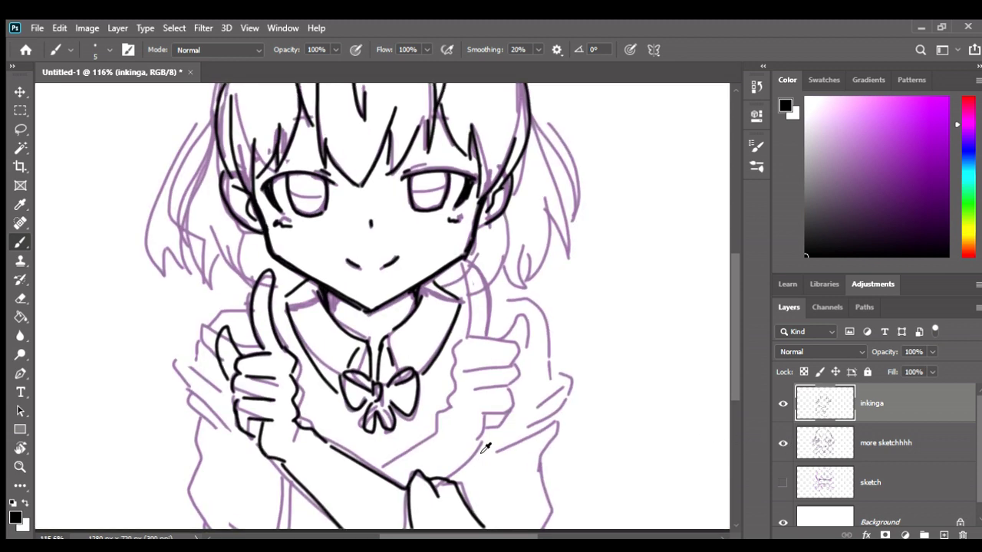
scroll(483, 450, "up", 1)
left_click_drag(464, 244, 454, 333)
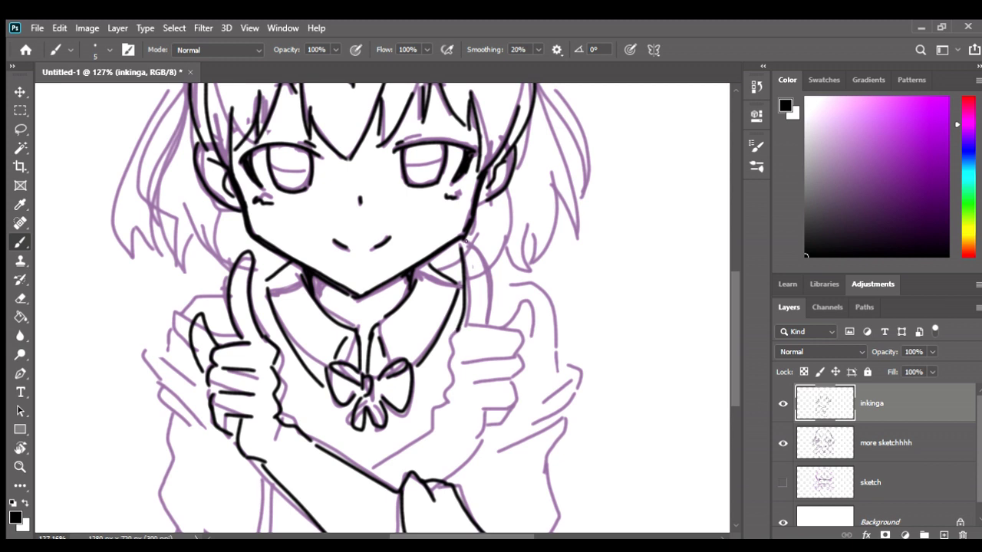
left_click_drag(475, 247, 491, 310)
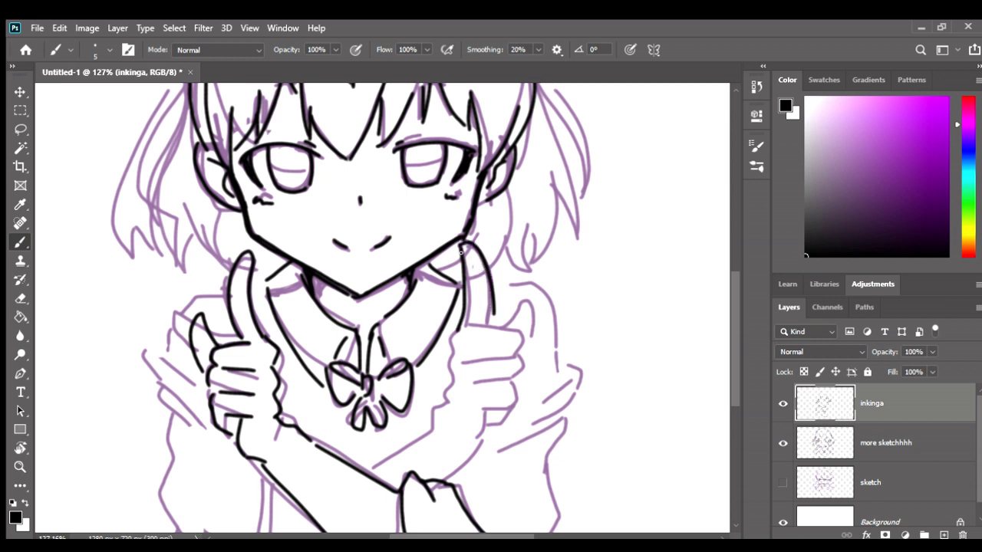
key("ctrl+z")
left_click_drag(460, 242, 483, 316)
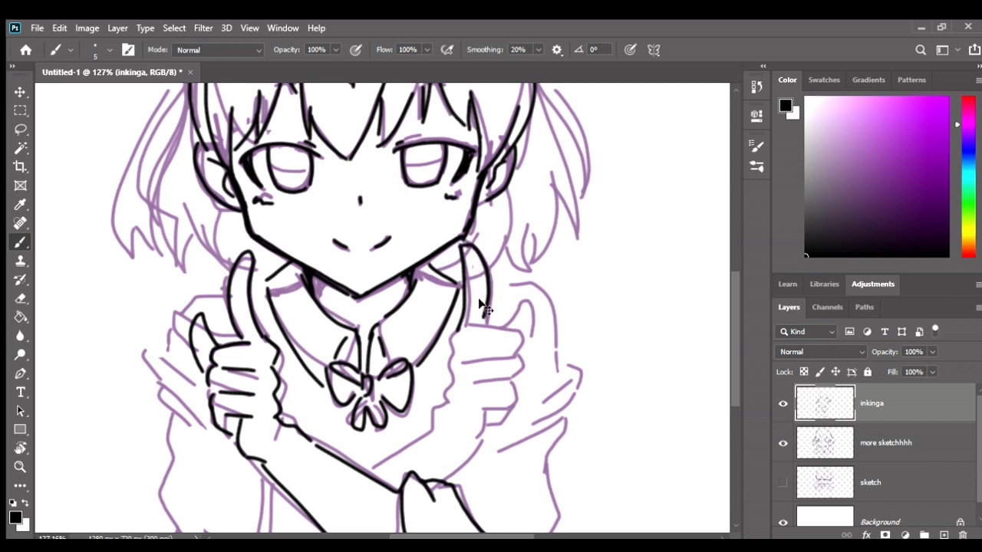
key("ctrl+z")
scroll(454, 230, "up", 2, "alt")
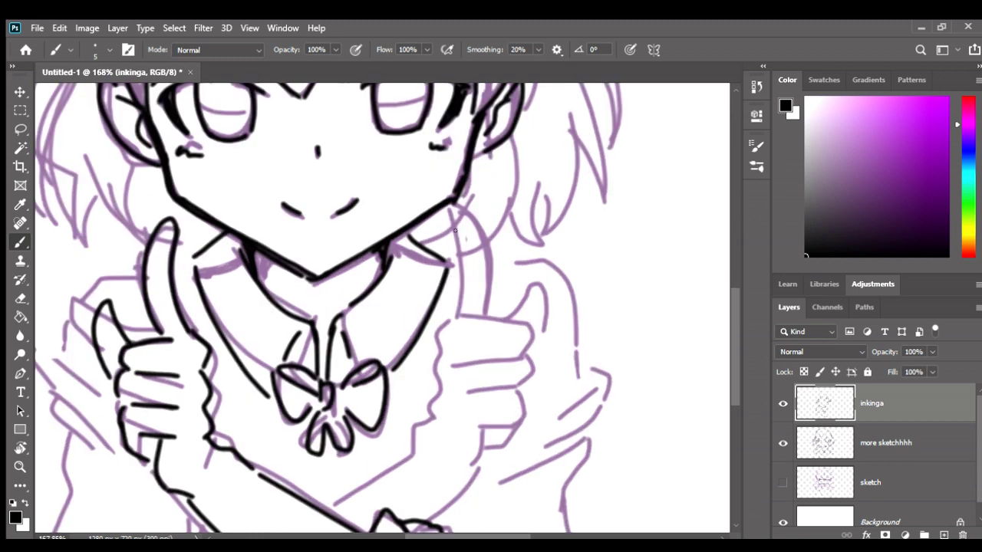
Ink the right thumb's left and curved right edges, redoing them after undos
left_click_drag(449, 215, 461, 316)
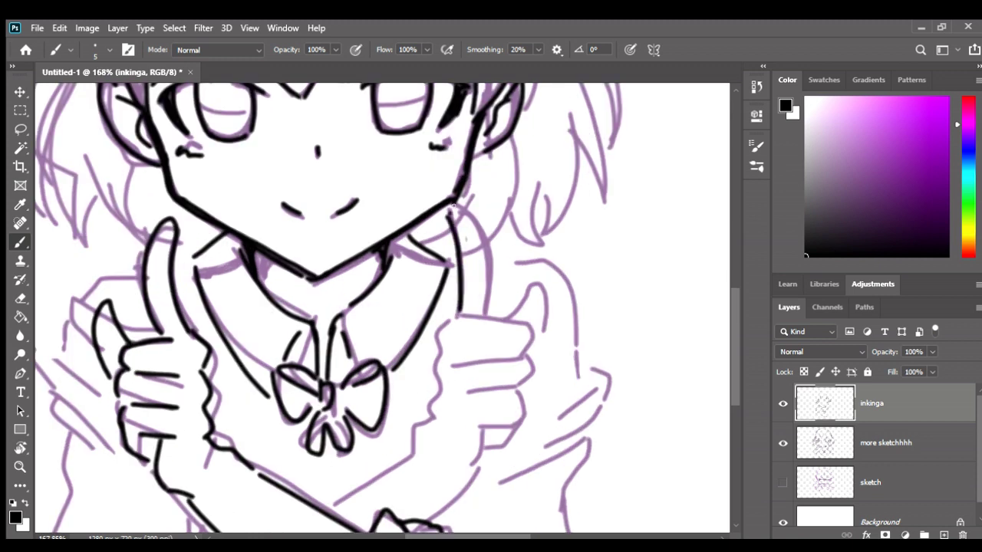
left_click_drag(456, 208, 482, 310)
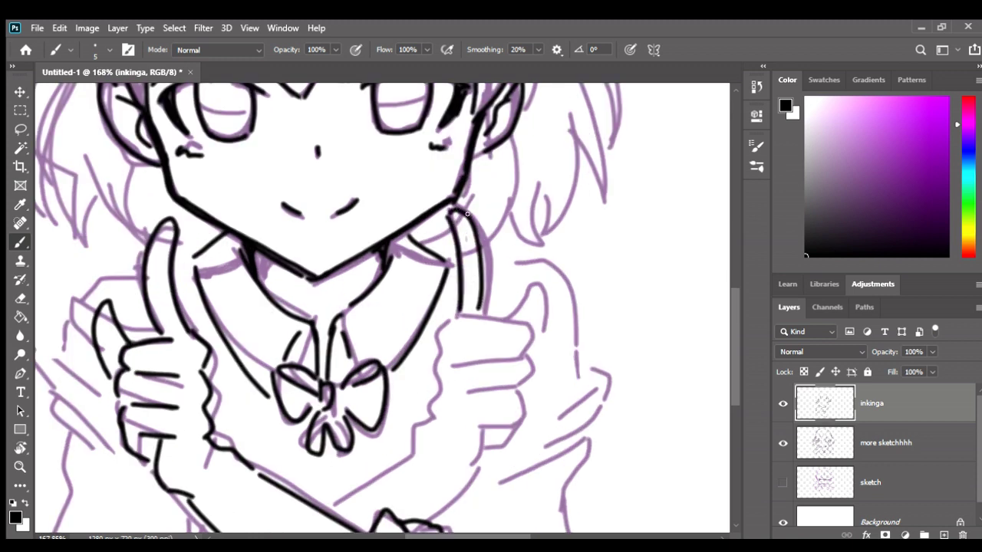
key("ctrl+z")
left_click_drag(457, 210, 478, 315)
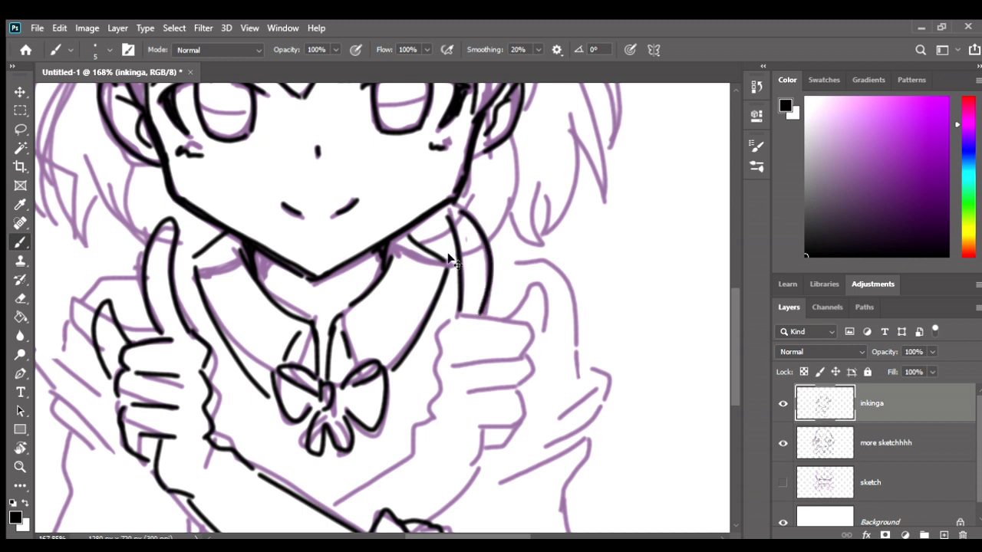
key("ctrl+z")
key("ctrl+z")
mouse_move(443, 325)
left_mouse_down()
mouse_move(434, 403)
mouse_move(441, 334)
left_mouse_up()
key("ctrl+z")
key("ctrl+z")
key("ctrl+z")
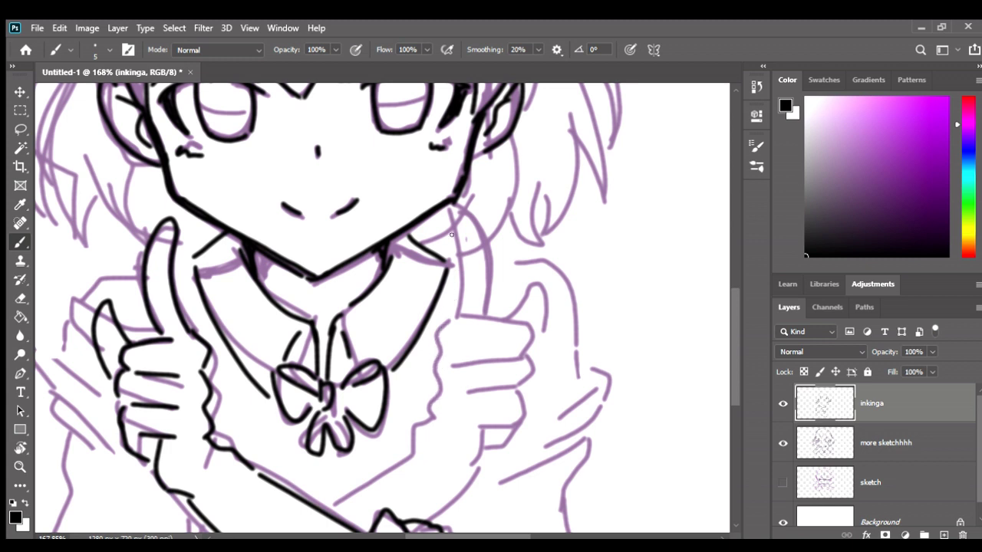
left_click_drag(443, 217, 451, 342)
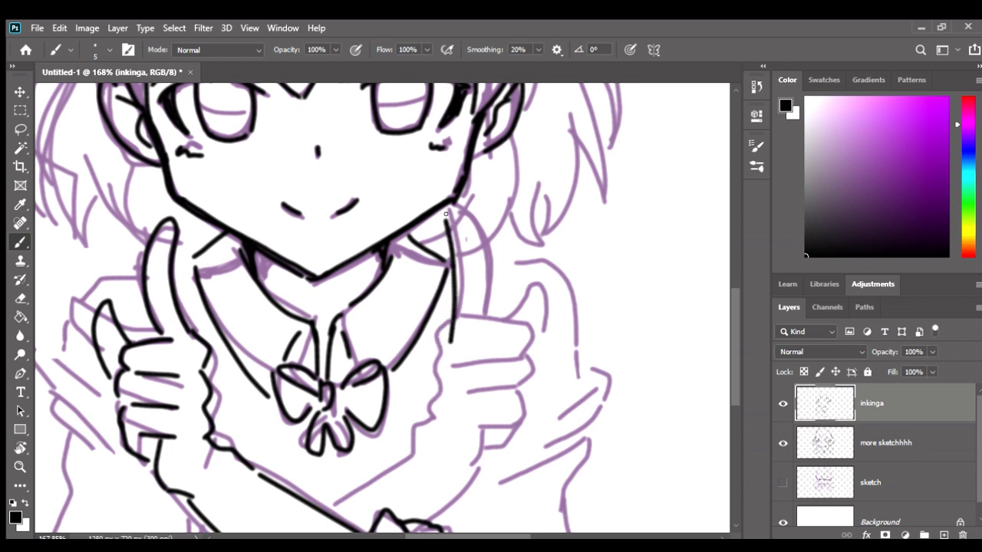
mouse_move(454, 215)
left_mouse_down()
mouse_move(474, 311)
mouse_move(444, 374)
left_mouse_up()
Ink the right hand's top, wavy left edge and curled knuckle
mouse_move(453, 339)
left_mouse_down()
mouse_move(522, 350)
mouse_move(537, 382)
mouse_move(471, 371)
mouse_move(533, 386)
mouse_move(512, 420)
mouse_move(533, 424)
mouse_move(527, 450)
mouse_move(476, 468)
left_mouse_up()
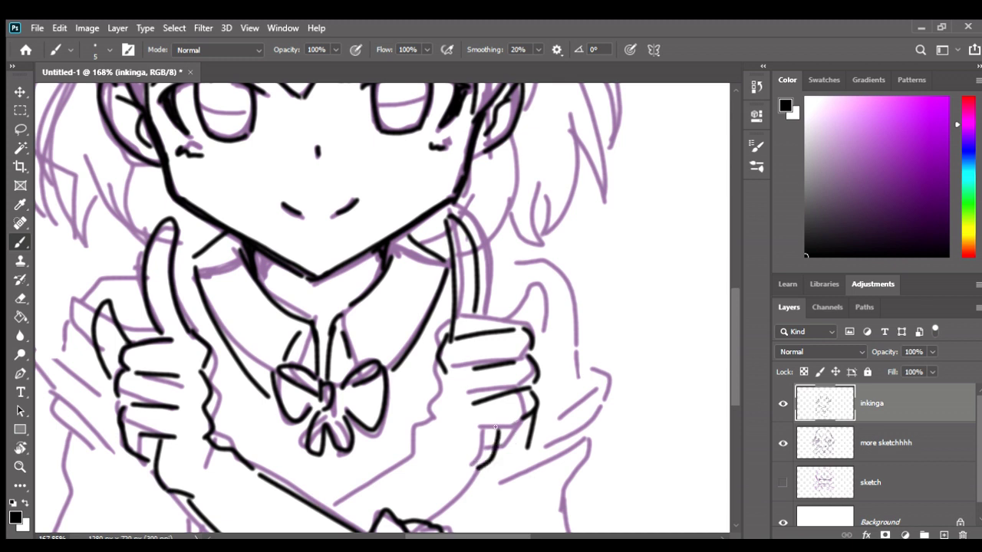
left_click_drag(522, 421, 490, 450)
left_click_drag(433, 391, 412, 440)
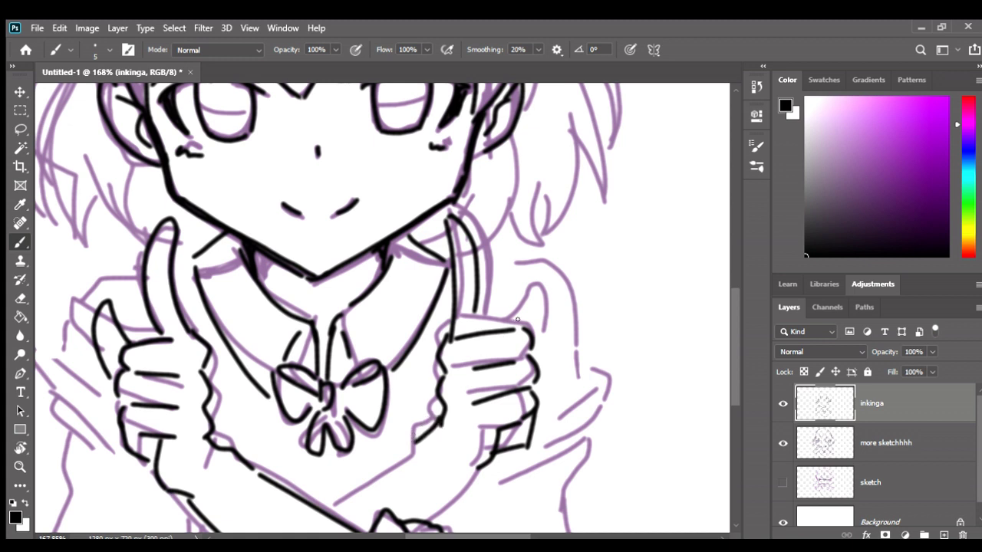
key("ctrl+z")
left_click_drag(522, 330, 543, 359)
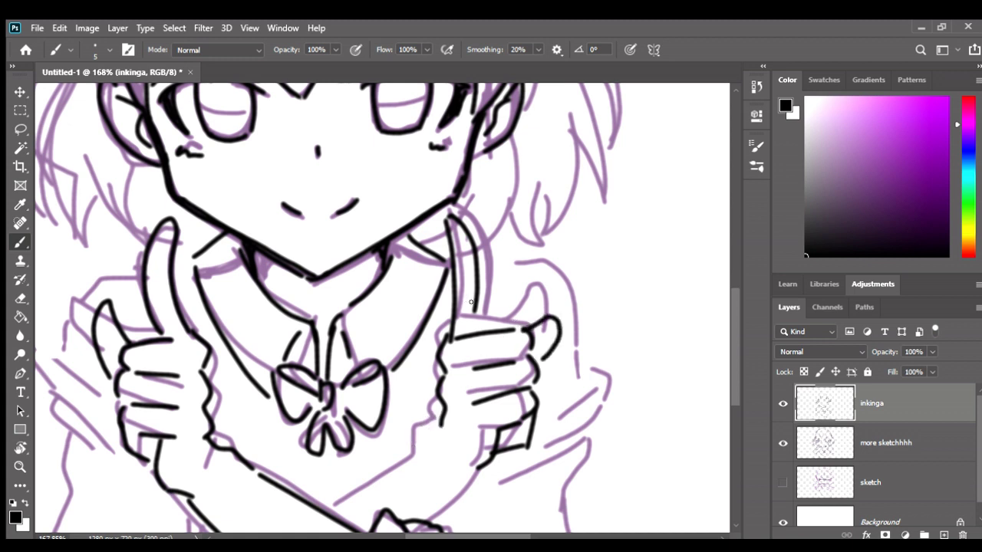
Ink the forearms curving down from the right hand toward the bottom
scroll(436, 314, "down", 3)
scroll(436, 314, "down", 1)
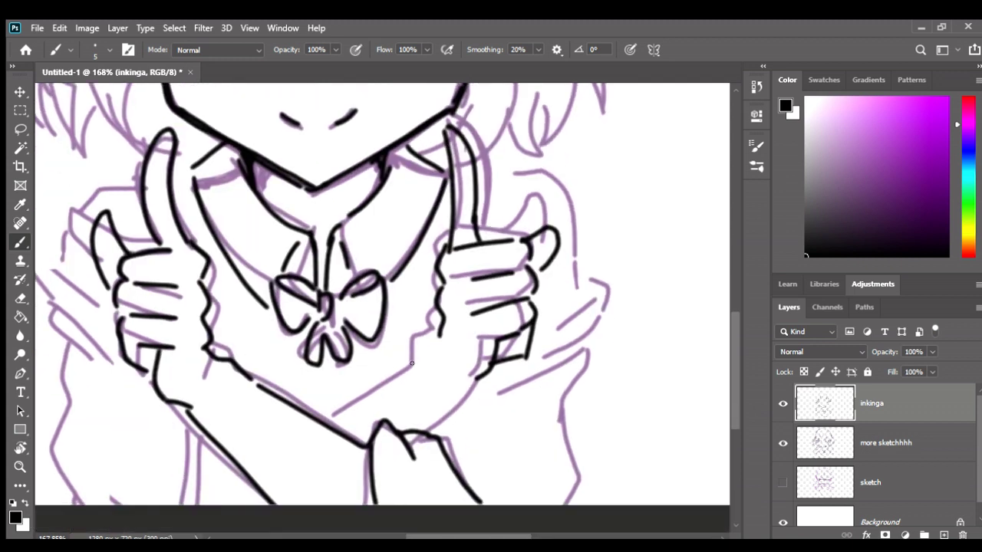
left_click_drag(435, 344, 316, 405)
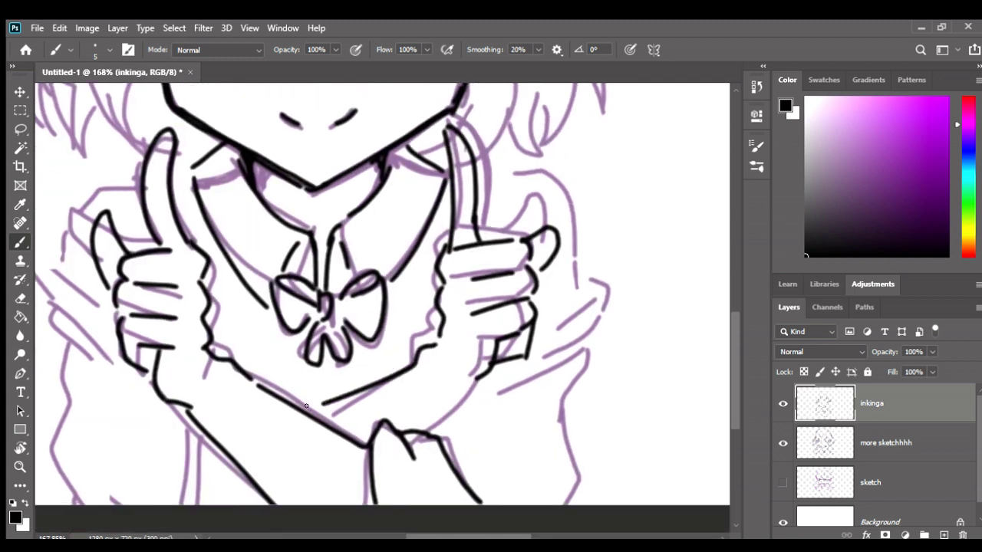
left_click_drag(475, 377, 444, 403)
scroll(453, 392, "down", 2)
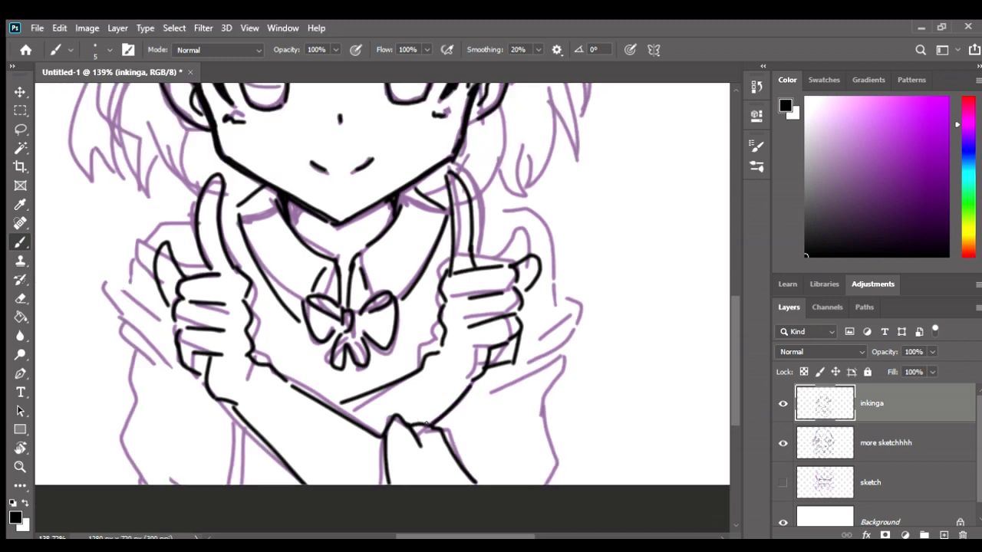
left_click_drag(245, 419, 227, 485)
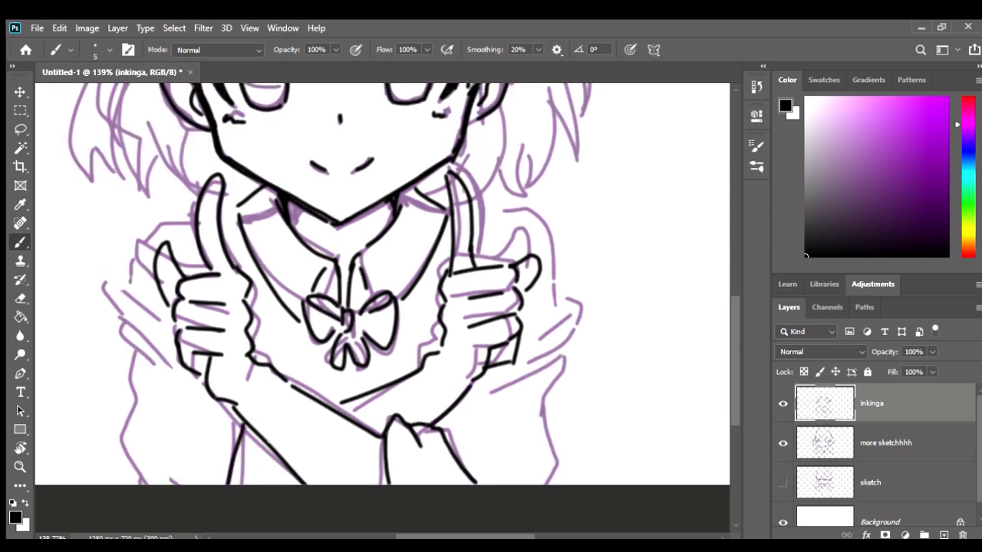
Ink the left shoulder outline, pointed sleeve edge and a diagonal sleeve fold
left_click_drag(229, 347, 320, 365)
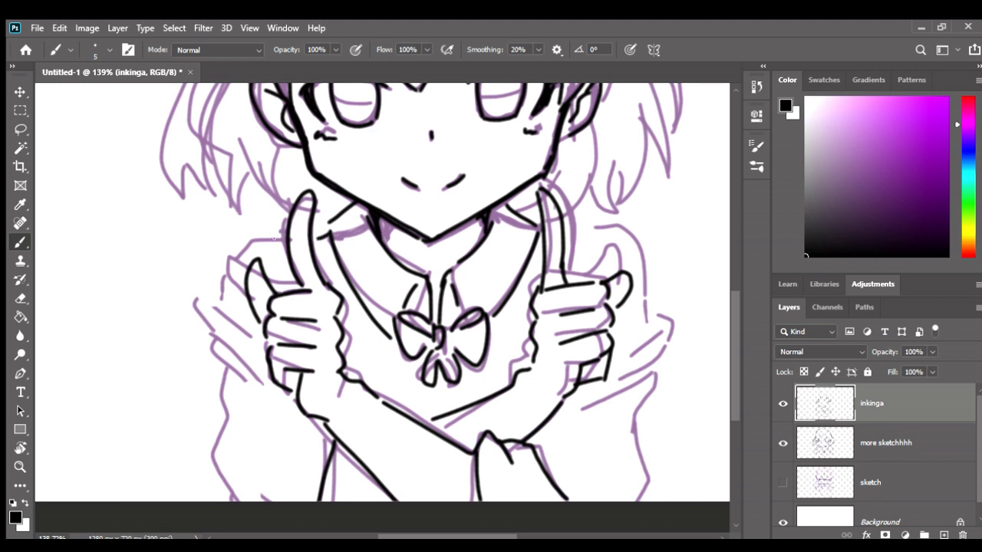
mouse_move(275, 239)
left_mouse_down()
mouse_move(247, 243)
mouse_move(217, 305)
mouse_move(250, 339)
left_mouse_up()
mouse_move(220, 289)
left_mouse_down()
mouse_move(192, 292)
mouse_move(250, 370)
left_mouse_up()
mouse_move(208, 337)
left_mouse_down()
mouse_move(249, 379)
mouse_move(210, 460)
mouse_move(232, 498)
mouse_move(223, 502)
left_mouse_up()
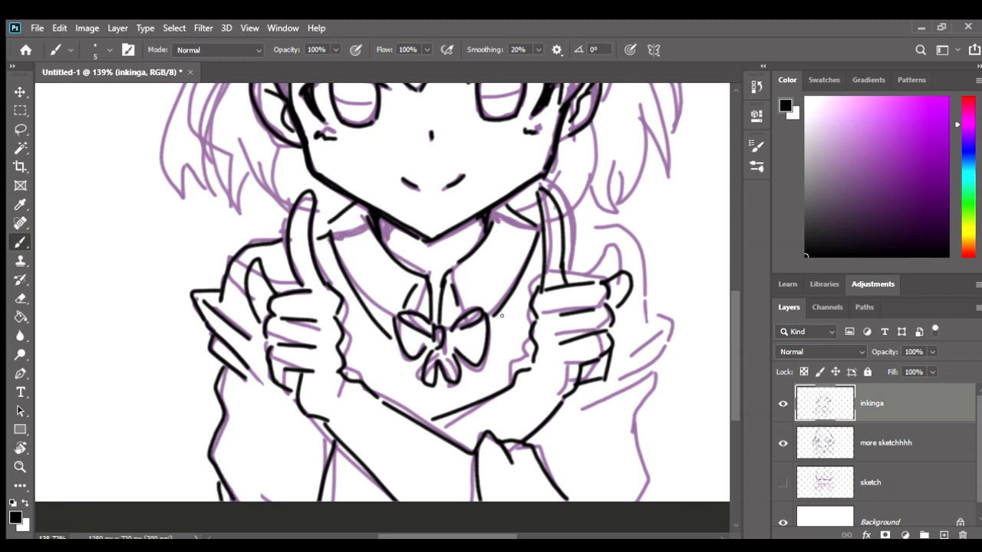
Ink the right shoulder, the right sleeve's outer edge and its fold lines
mouse_move(571, 223)
left_mouse_down()
mouse_move(635, 244)
mouse_move(646, 323)
mouse_move(625, 370)
left_mouse_up()
mouse_move(653, 308)
left_mouse_down()
mouse_move(674, 338)
mouse_move(634, 391)
mouse_move(630, 427)
left_mouse_up()
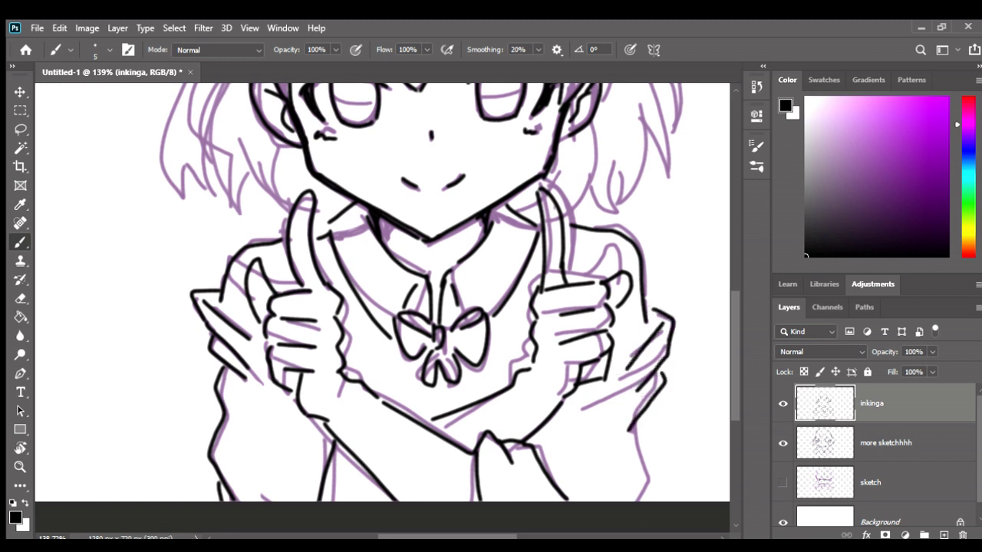
key("ctrl+z")
key("ctrl+z")
mouse_move(646, 303)
left_mouse_down()
mouse_move(671, 337)
mouse_move(595, 403)
left_mouse_up()
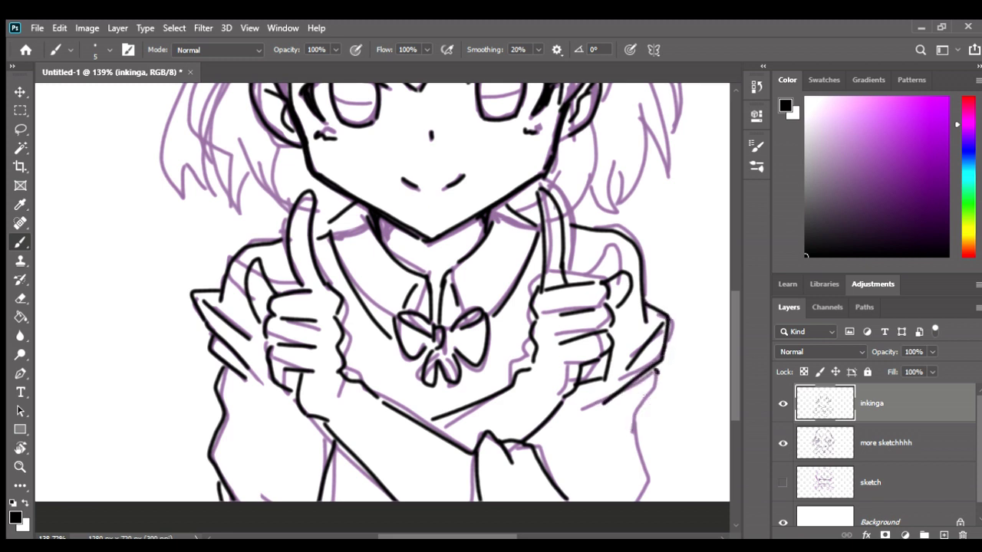
mouse_move(657, 379)
left_mouse_down()
mouse_move(627, 428)
mouse_move(649, 446)
mouse_move(638, 500)
left_mouse_up()
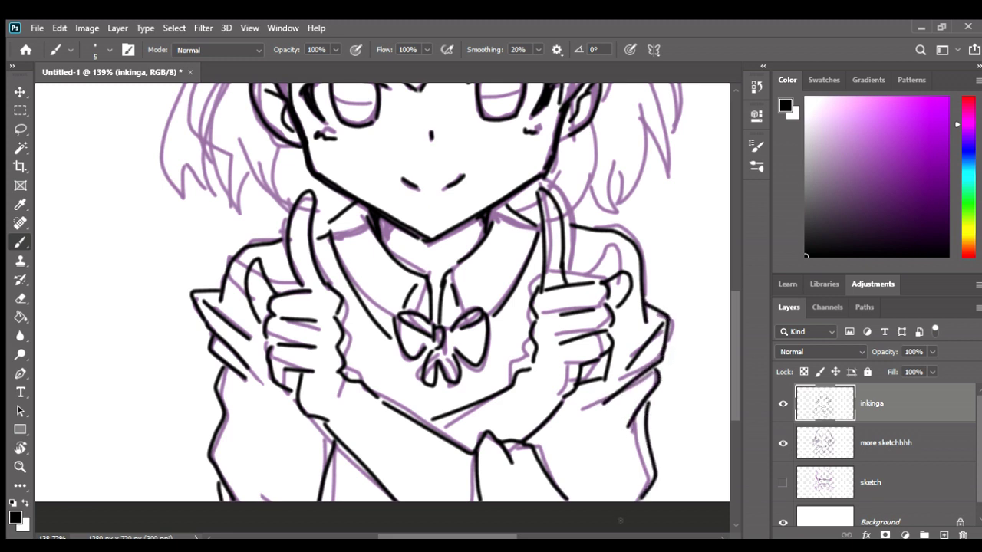
scroll(553, 317, "down", 3)
mouse_move(548, 299)
left_mouse_down()
mouse_move(553, 317)
mouse_move(553, 296)
left_mouse_up()
With the sketch hidden, ink a short stroke below the hands, then reshow 'more sketchhhh'
left_click(782, 443)
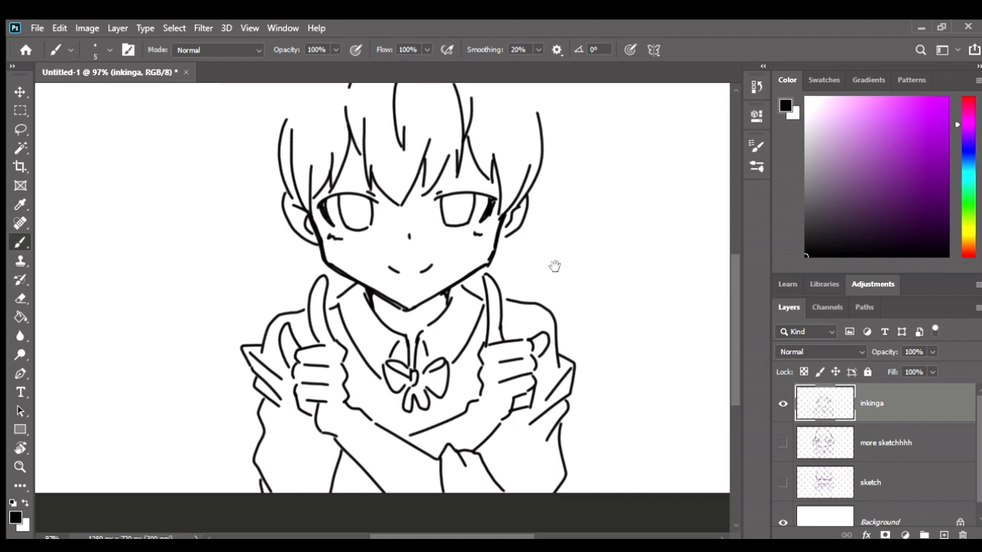
scroll(549, 263, "up", 1)
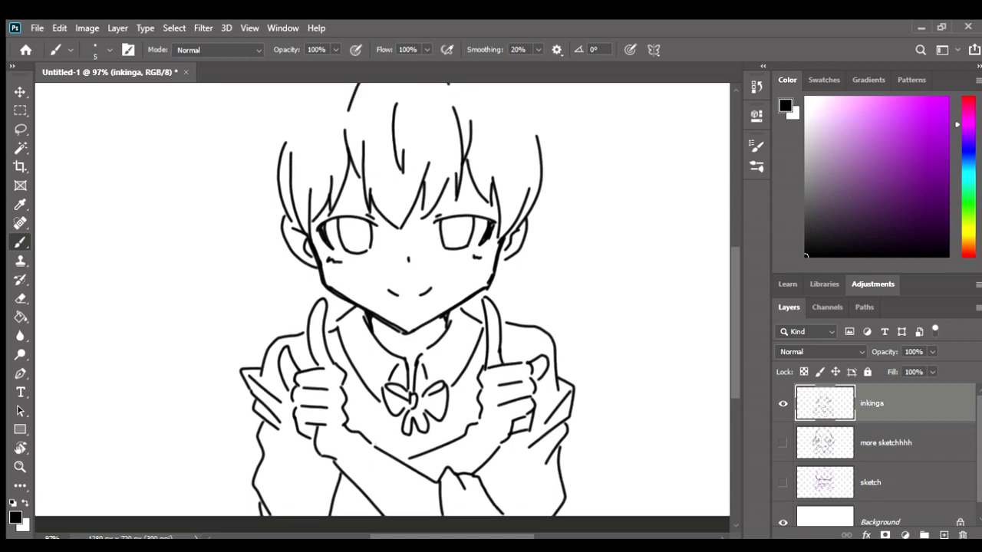
left_click_drag(378, 446, 393, 459)
scroll(556, 239, "up", 1)
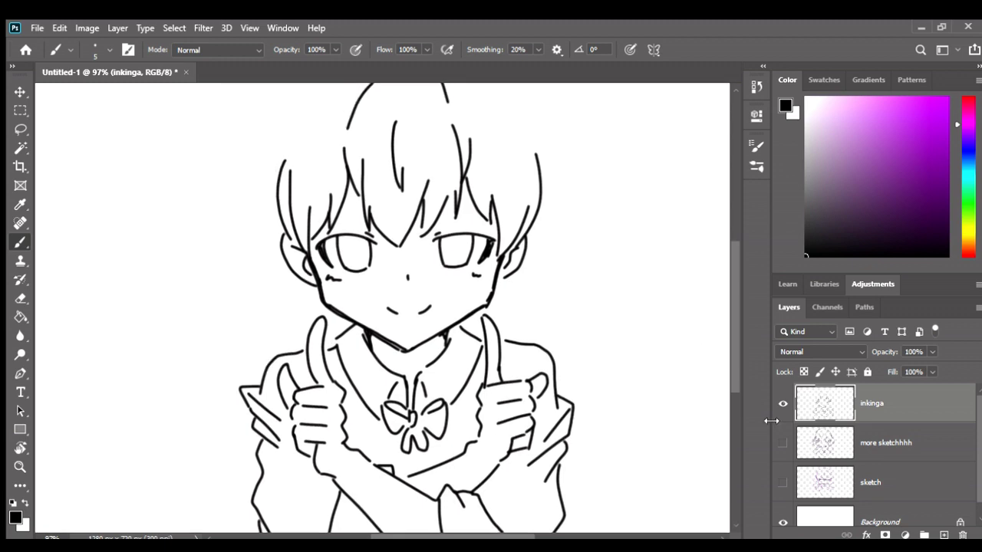
left_click(783, 443)
Ink the left hair outline from the head top down, plus strands in the lower-left hair
scroll(399, 199, "up", 2)
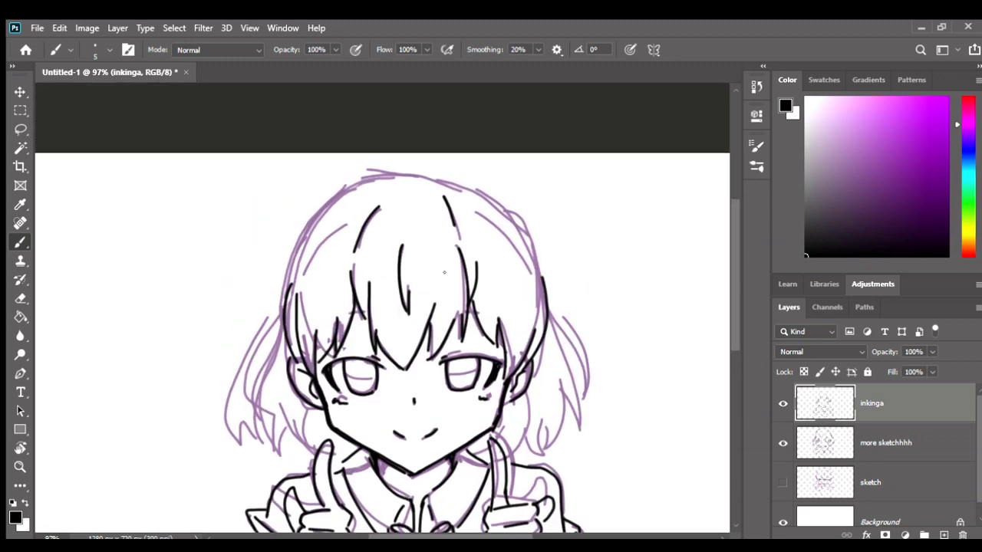
mouse_move(382, 164)
left_mouse_down()
mouse_move(337, 211)
mouse_move(294, 292)
mouse_move(234, 503)
left_mouse_up()
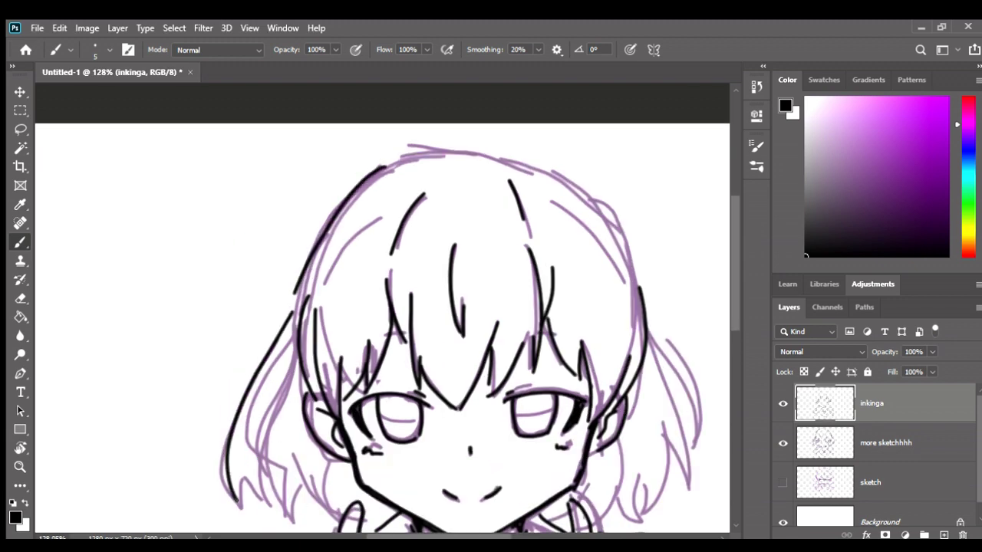
left_click_drag(239, 466, 235, 504)
left_click_drag(256, 412, 240, 466)
scroll(212, 315, "down", 2)
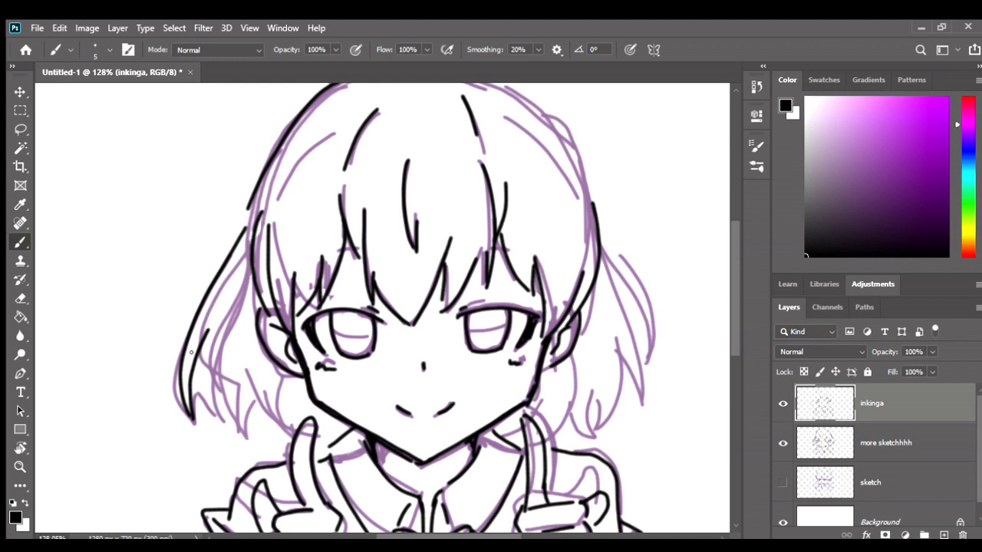
mouse_move(208, 331)
left_mouse_down()
mouse_move(192, 418)
mouse_move(236, 421)
mouse_move(213, 442)
mouse_move(189, 421)
left_mouse_up()
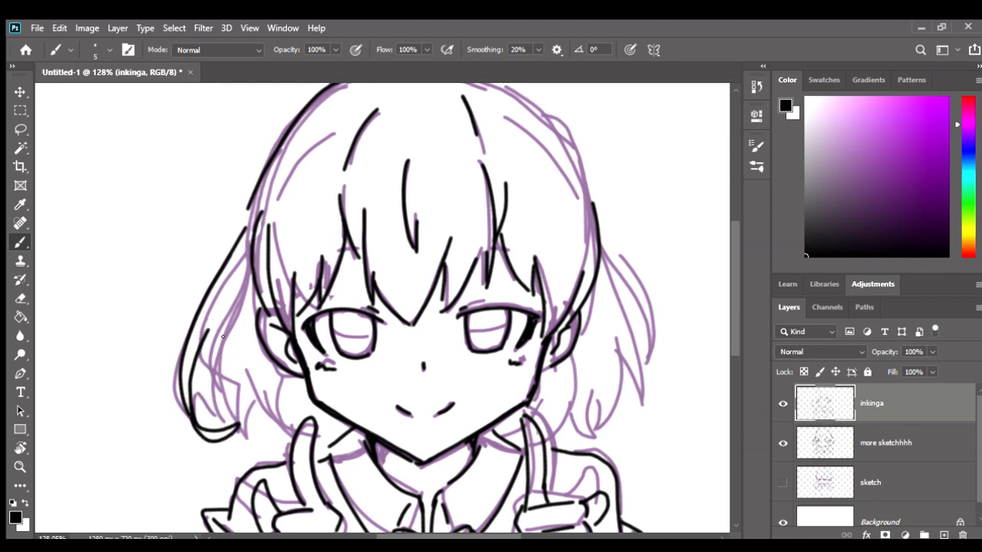
left_click_drag(220, 317, 250, 429)
left_click_drag(255, 376, 253, 436)
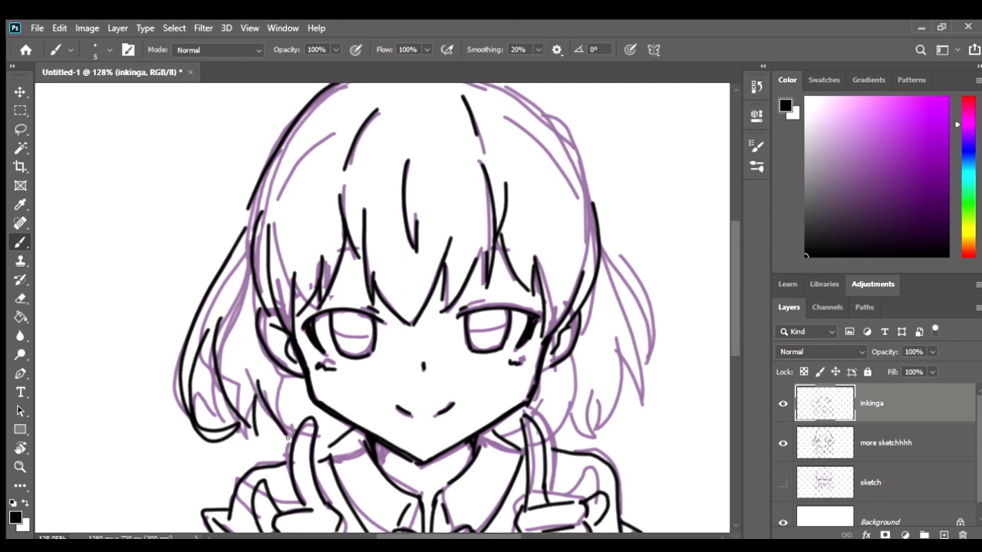
left_click_drag(256, 379, 288, 442)
Ink the right-side hair outline, its lower strands and the top of the head
left_click_drag(598, 233, 643, 368)
mouse_move(628, 298)
left_mouse_down()
mouse_move(624, 380)
mouse_move(592, 434)
left_mouse_up()
mouse_move(593, 381)
left_mouse_down()
mouse_move(581, 443)
mouse_move(600, 451)
left_mouse_up()
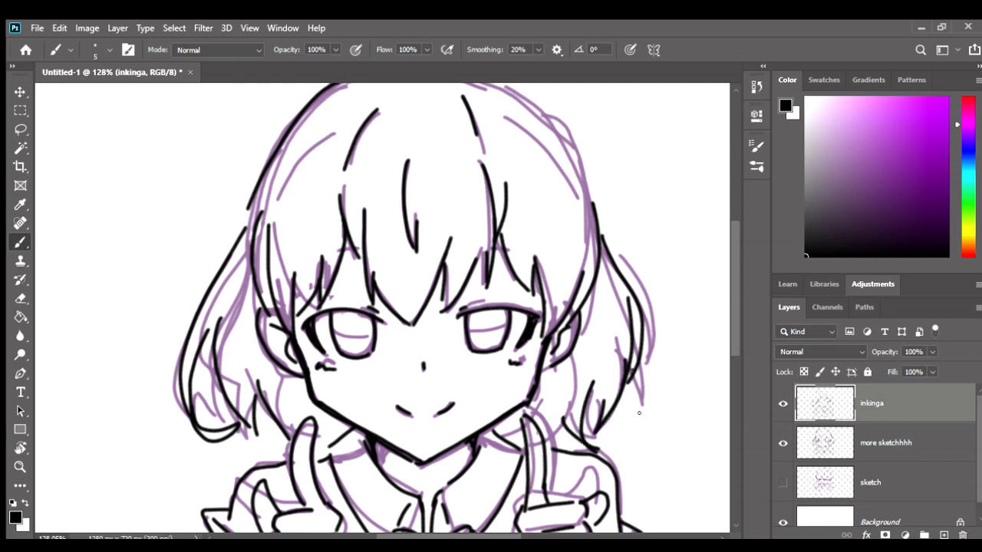
mouse_move(634, 365)
left_mouse_down()
mouse_move(641, 419)
mouse_move(646, 411)
left_mouse_up()
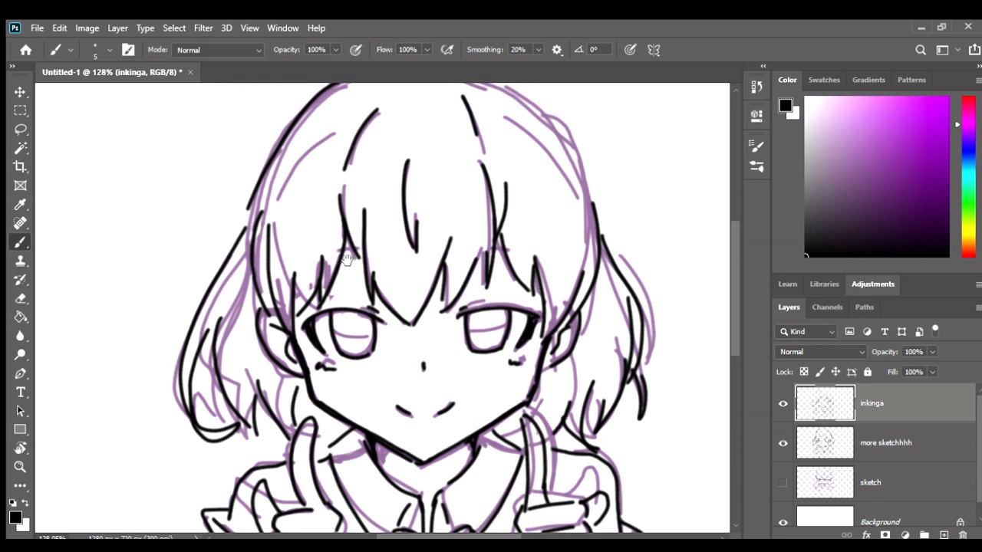
left_click_drag(343, 208, 317, 273)
left_click_drag(347, 127, 560, 245)
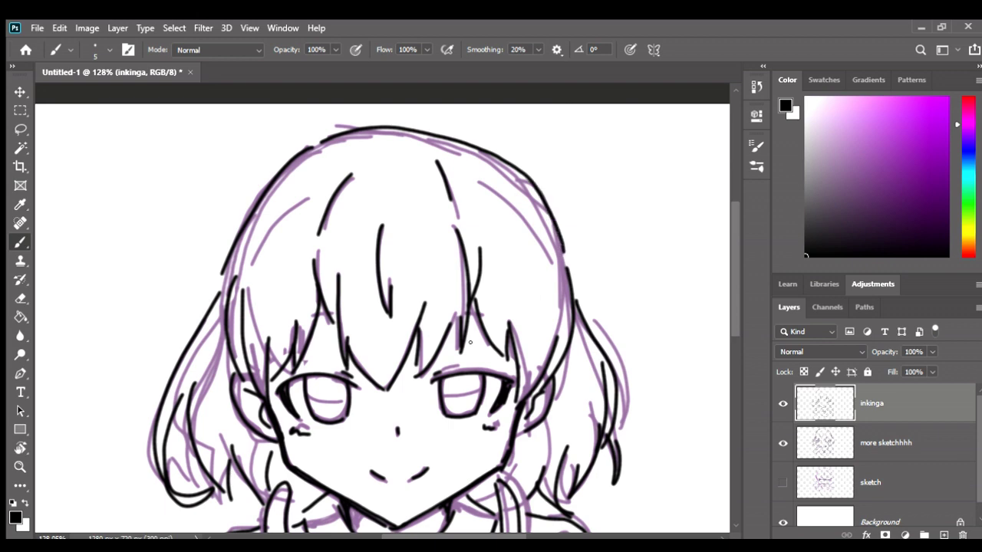
Hide the sketch and retrace the left hair outline and the top of the hair
scroll(560, 254, "down", 2)
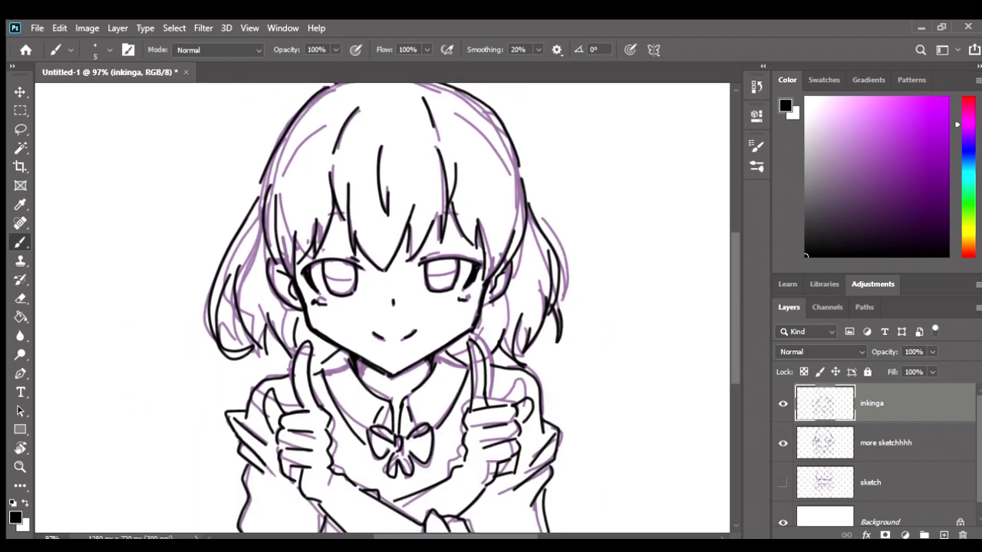
left_click(782, 442)
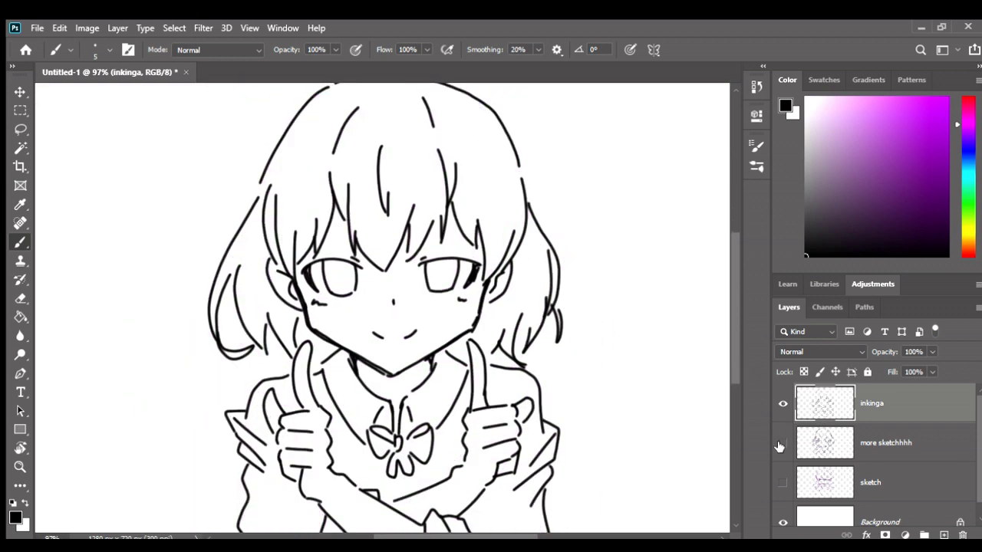
scroll(467, 267, "up", 2)
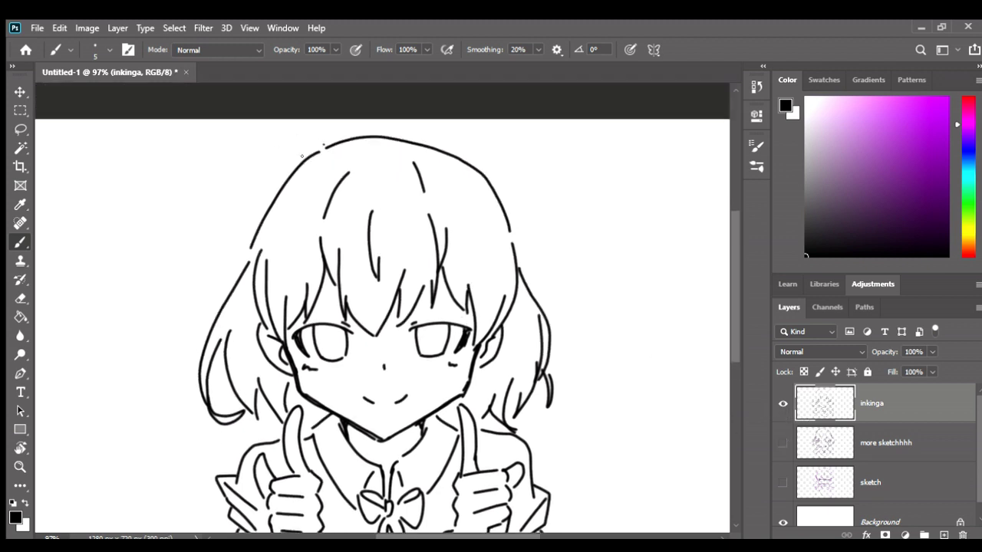
left_click_drag(301, 155, 250, 263)
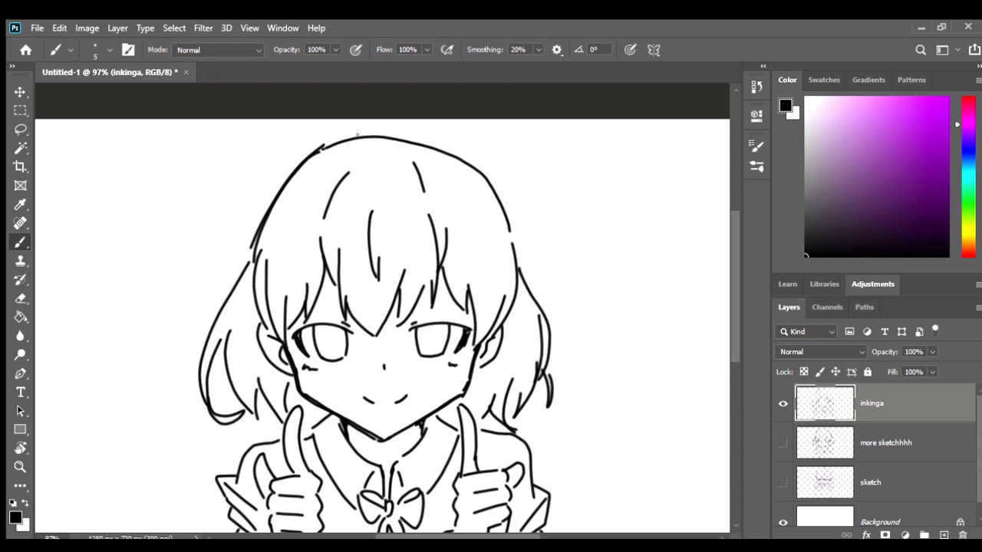
left_click_drag(356, 134, 548, 253)
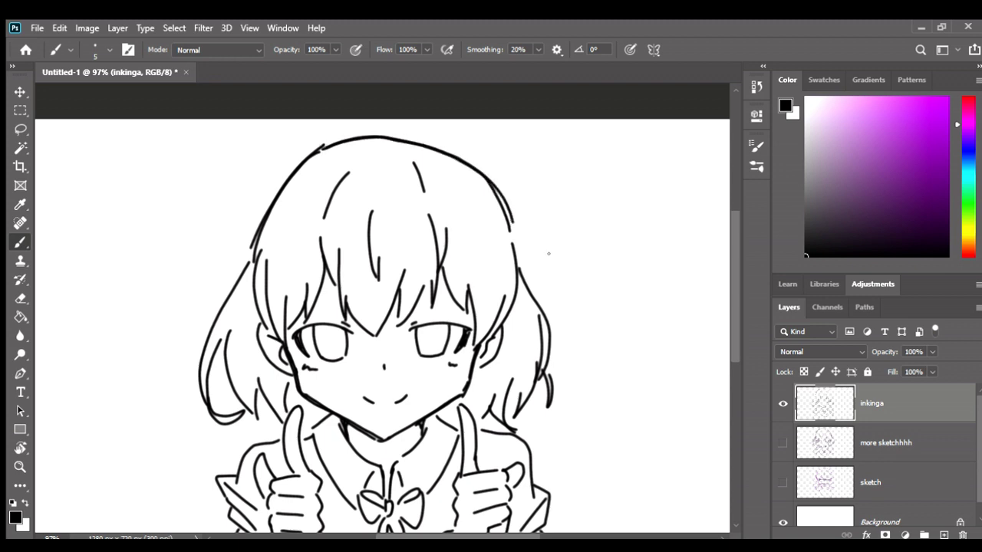
Erase and redraw the top hair stroke curving toward the right side
key("e")
mouse_move(364, 136)
left_mouse_down()
mouse_move(487, 185)
mouse_move(510, 224)
left_mouse_up()
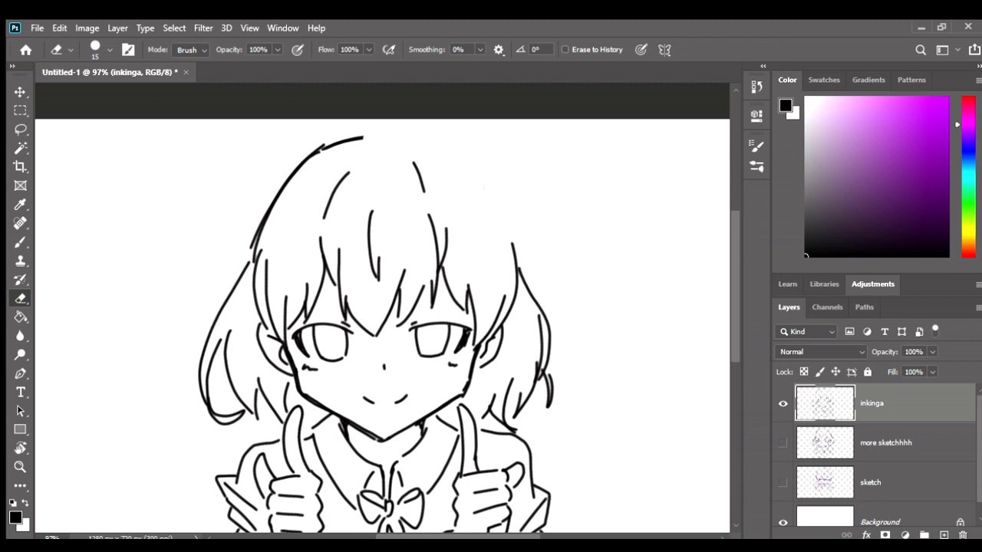
key("b")
mouse_move(362, 137)
left_mouse_down()
mouse_move(382, 134)
mouse_move(497, 191)
left_mouse_up()
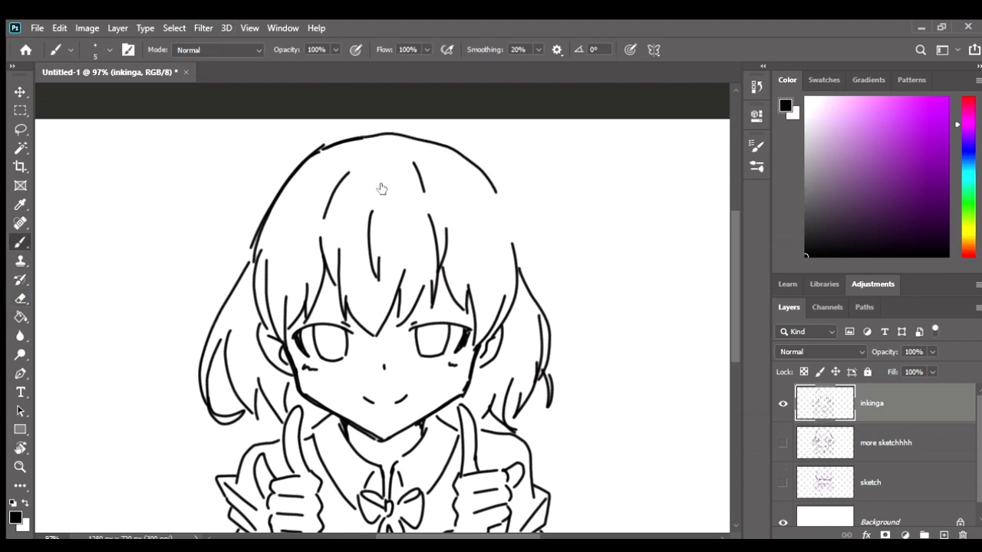
left_click(782, 443)
key("ctrl+z")
mouse_move(362, 137)
left_mouse_down()
mouse_move(469, 164)
mouse_move(509, 245)
mouse_move(476, 156)
mouse_move(506, 219)
left_mouse_up()
key("ctrl+z")
key("ctrl+z")
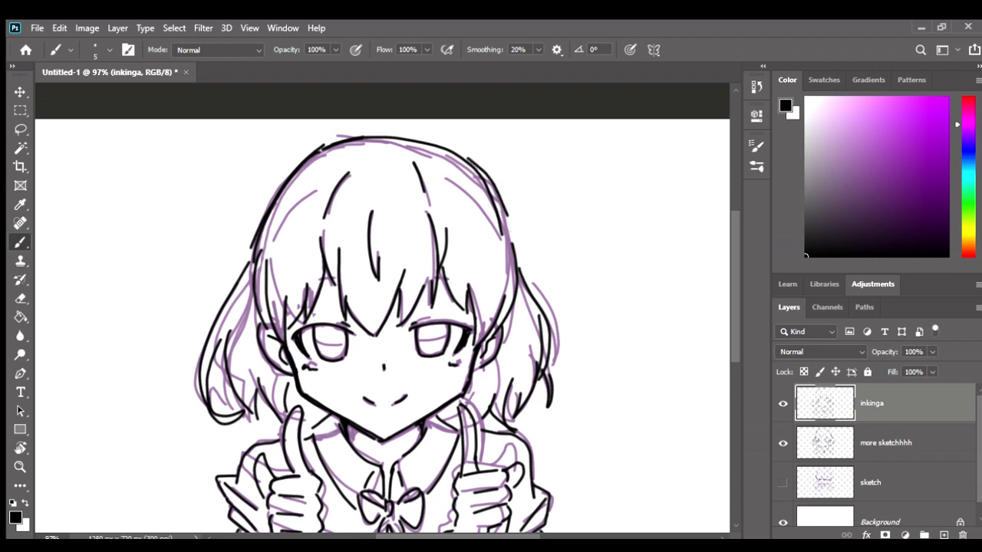
Toggle the purple sketch off and on, then ink a strand along the left hair
left_click(782, 442)
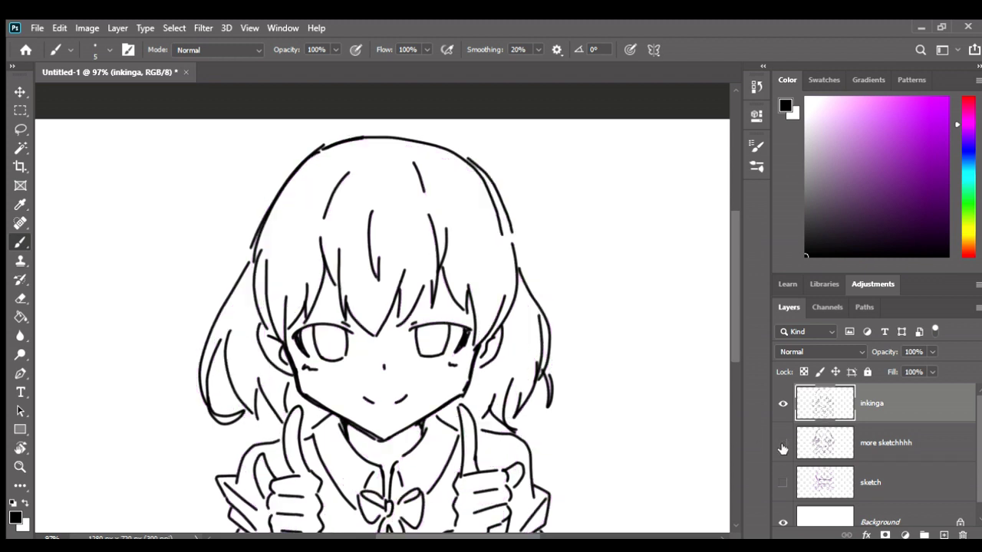
left_click(782, 443)
left_click_drag(311, 183, 265, 238)
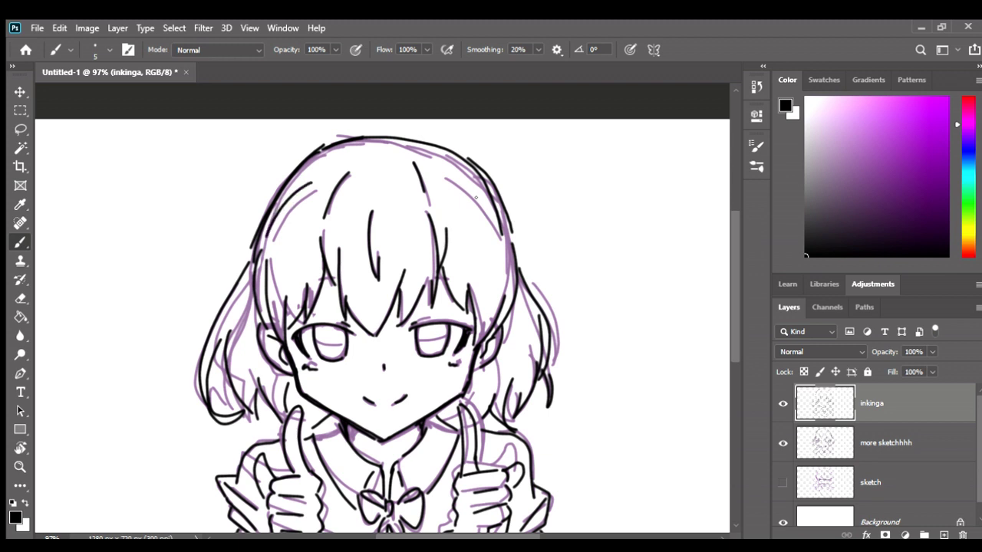
scroll(445, 199, "down", 2)
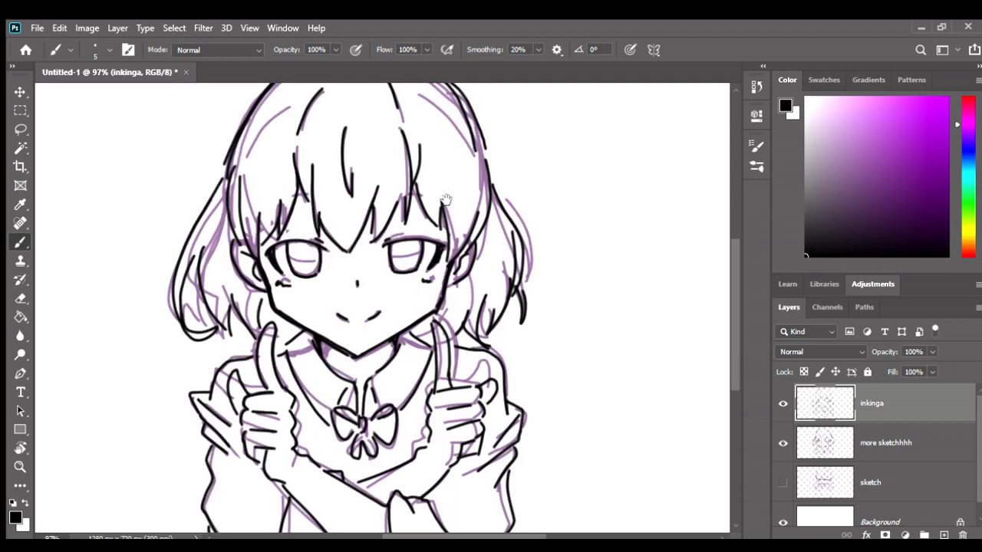
scroll(444, 199, "down", 3)
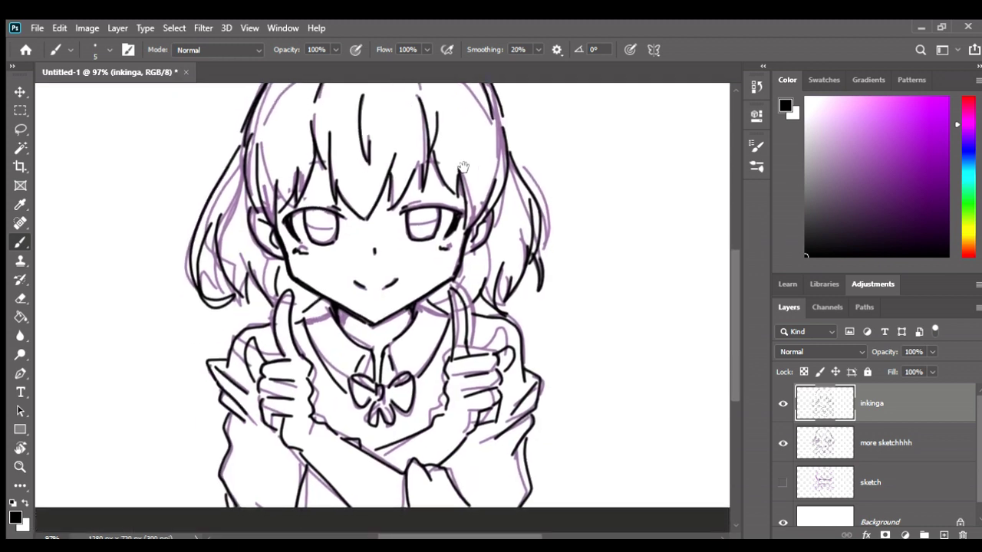
Toggle the original sketch layer to compare, then show 'more sketchhhh' again
left_click(783, 481)
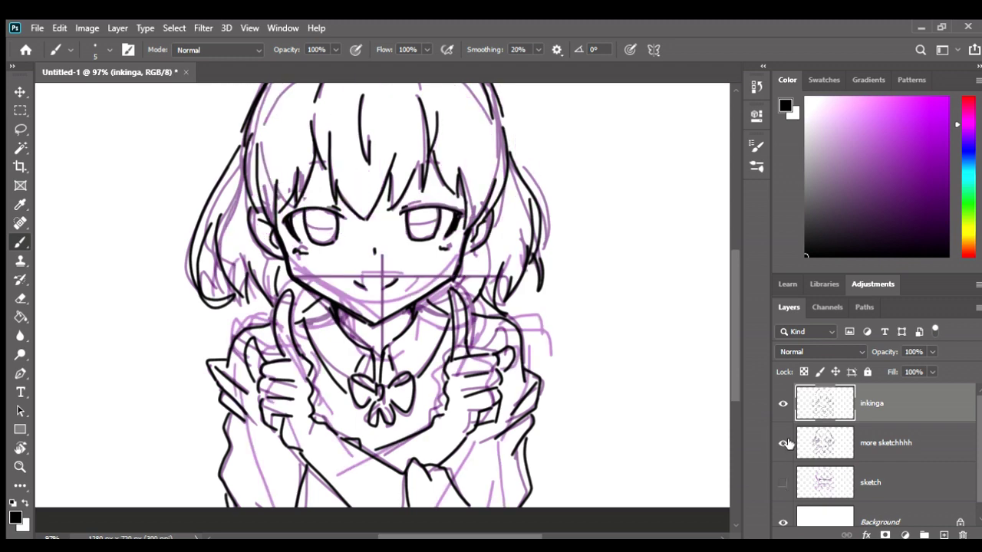
left_click_drag(572, 245, 580, 280)
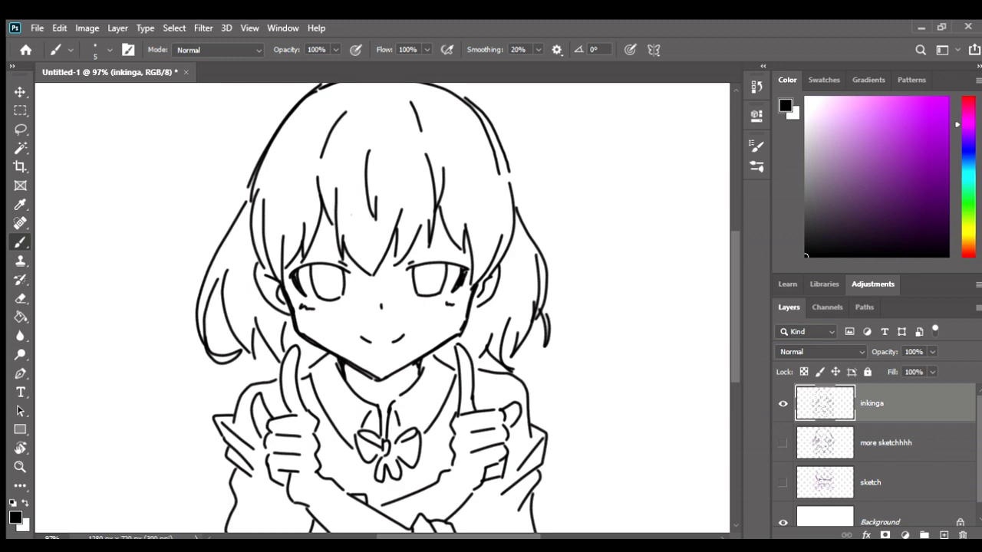
left_click(783, 442)
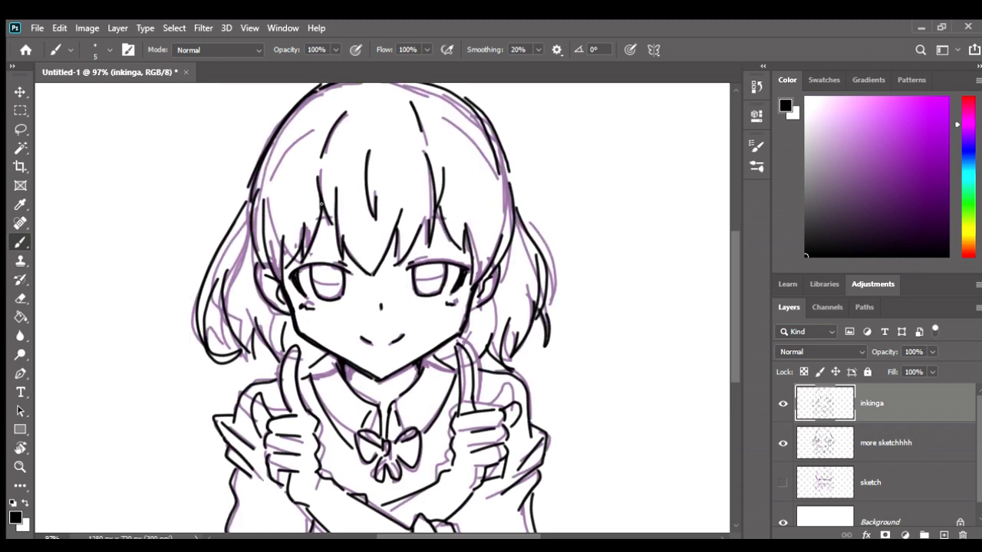